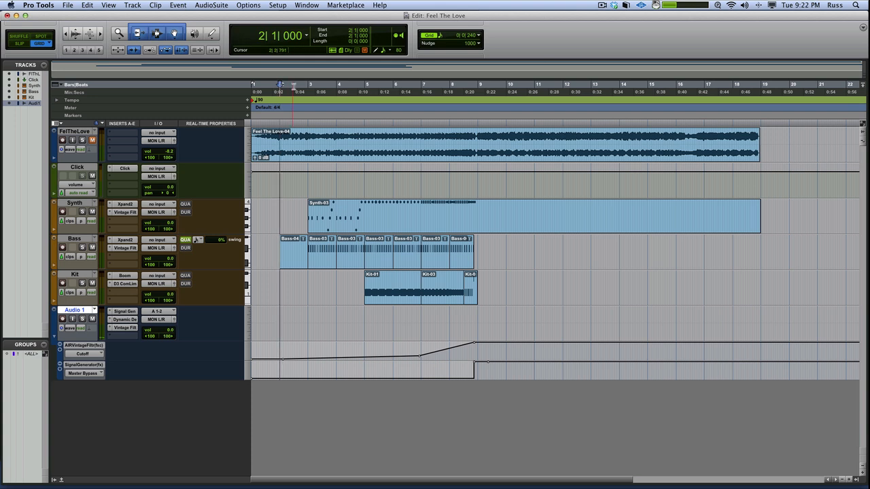
Set the playback start to bar 3 and listen twice through the synth, bass and kit build-up.
click(307, 88)
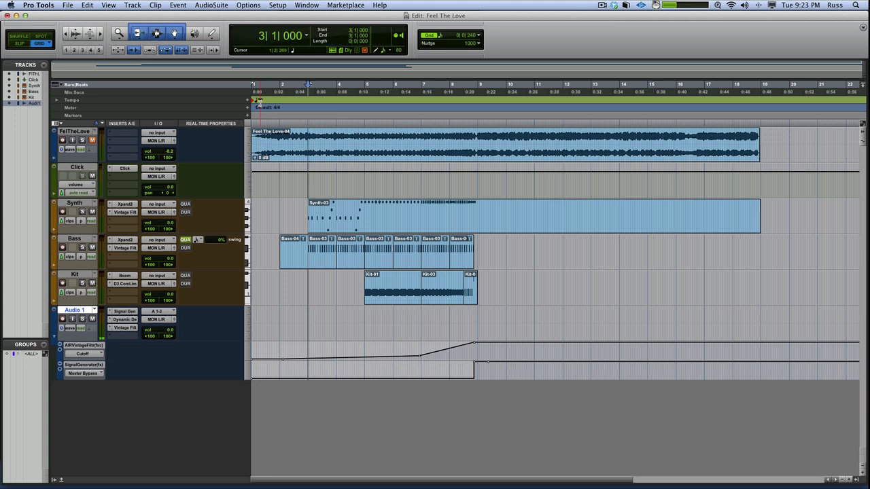
key(space)
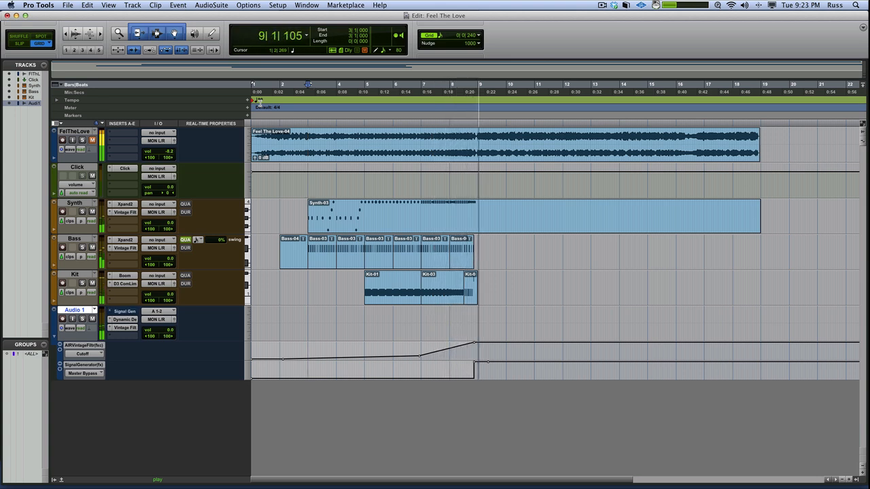
key(space)
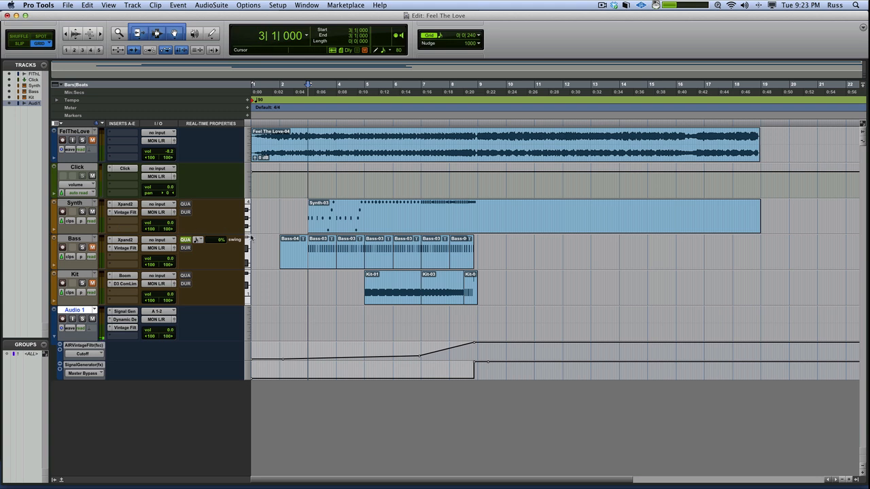
key(space)
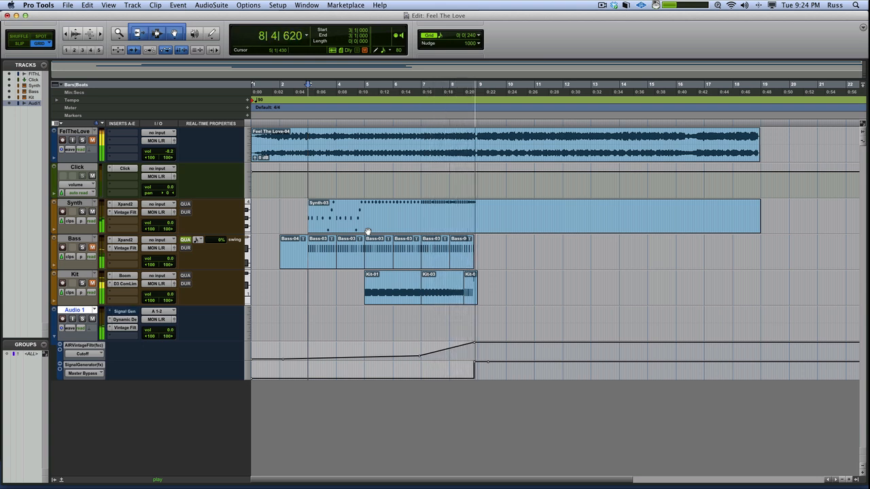
key(space)
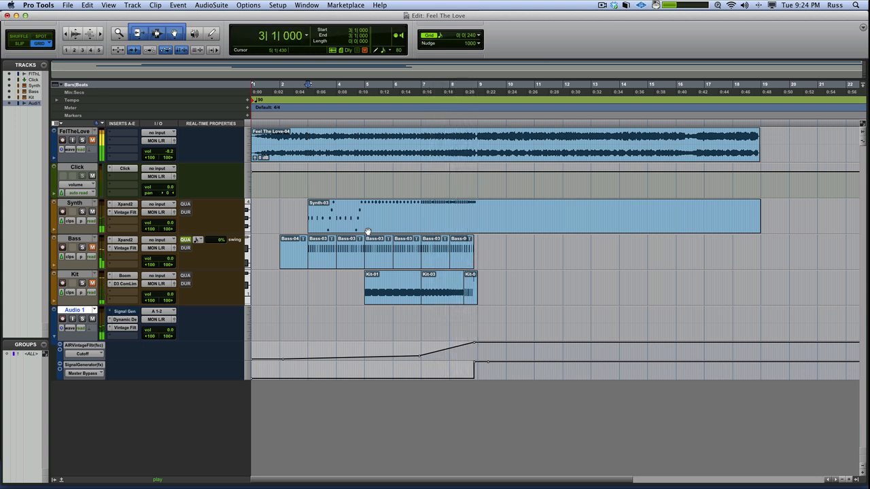
Open the Synth track's Xpand2 instrument and choose Nico Super Saw Basic from 027 Basics for Part A.
click(127, 204)
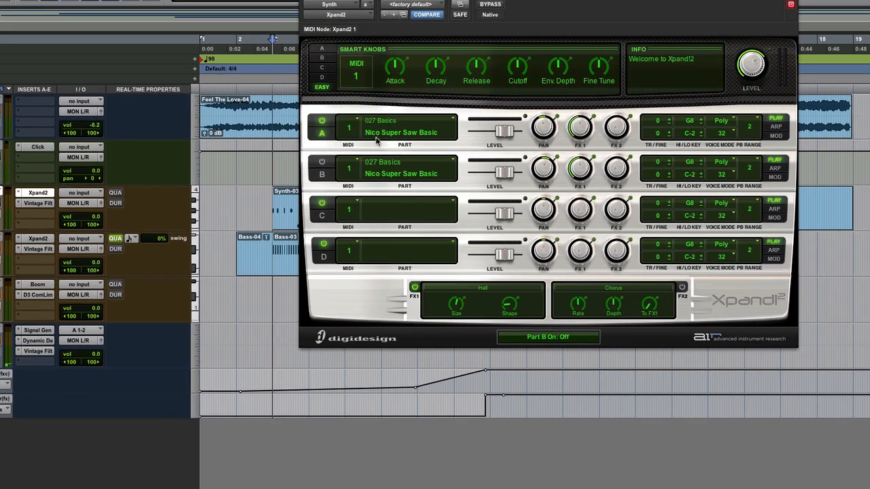
click(395, 157)
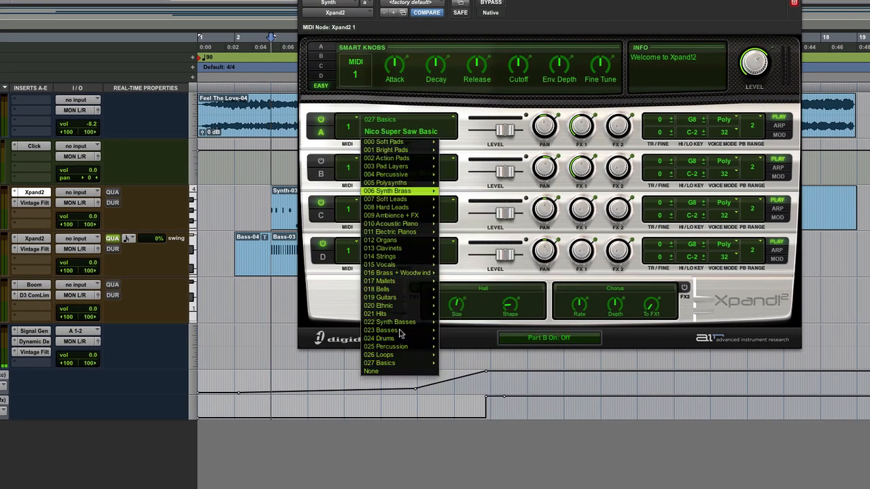
mouse_move(399, 363)
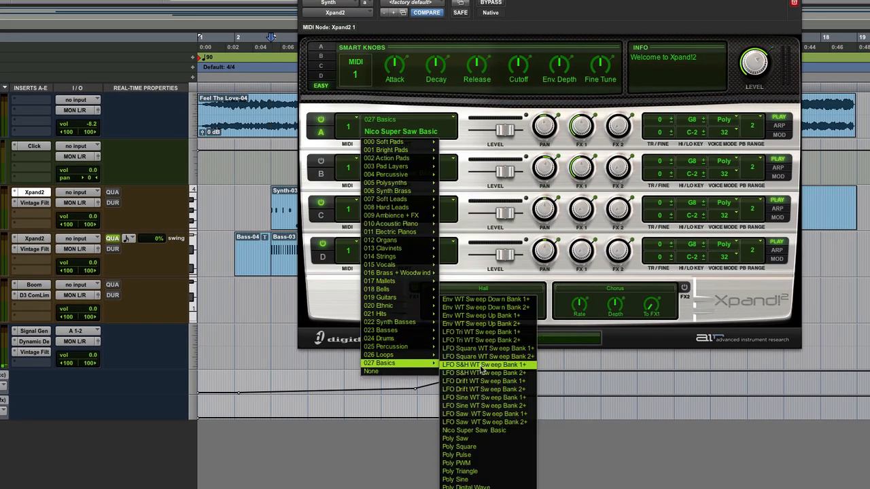
click(475, 433)
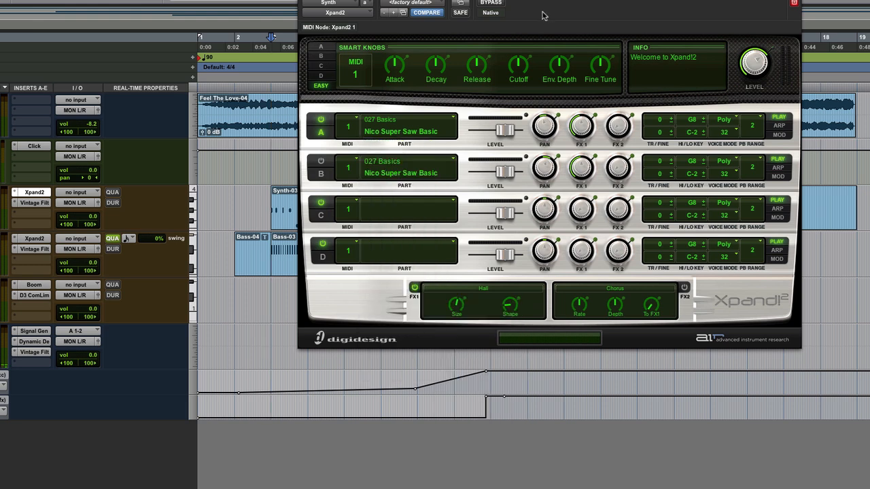
Show Part A's smart knobs and audition Detune by sweeping it up and down, including 0%, finishing with it raised again.
click(321, 47)
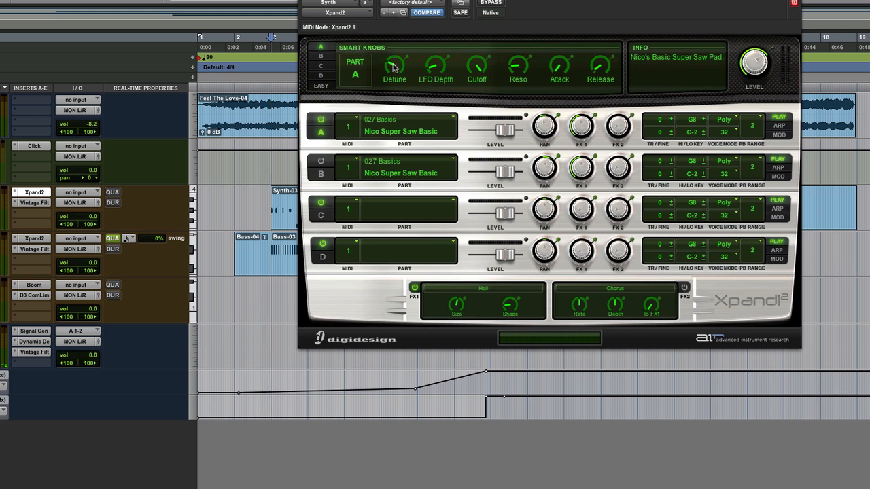
drag(394, 65, 394, 120)
drag(399, 67, 394, 1)
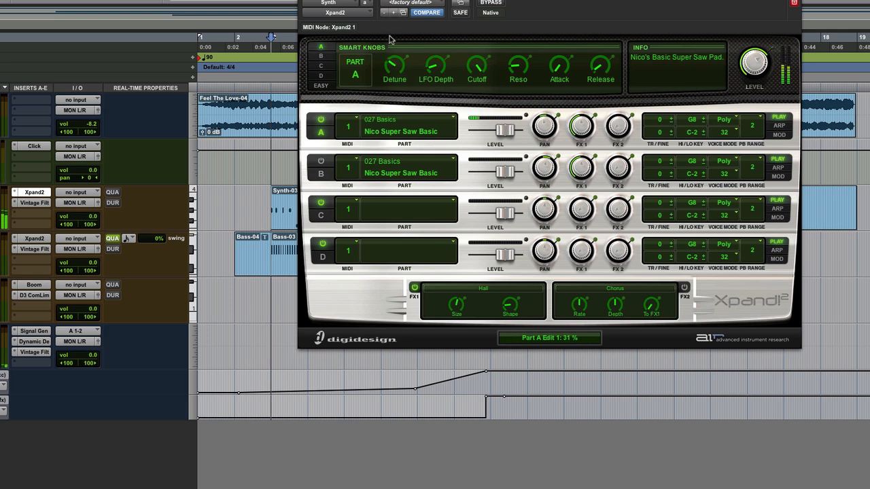
drag(391, 39, 391, 45)
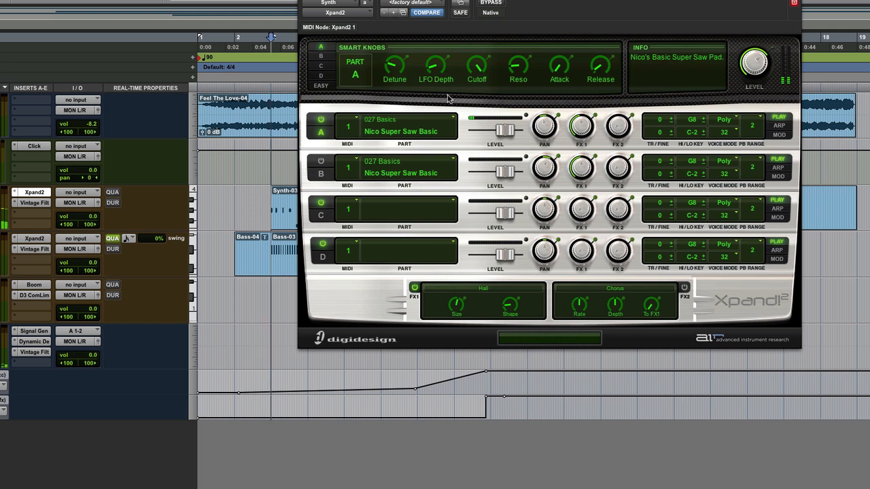
drag(399, 62, 396, 114)
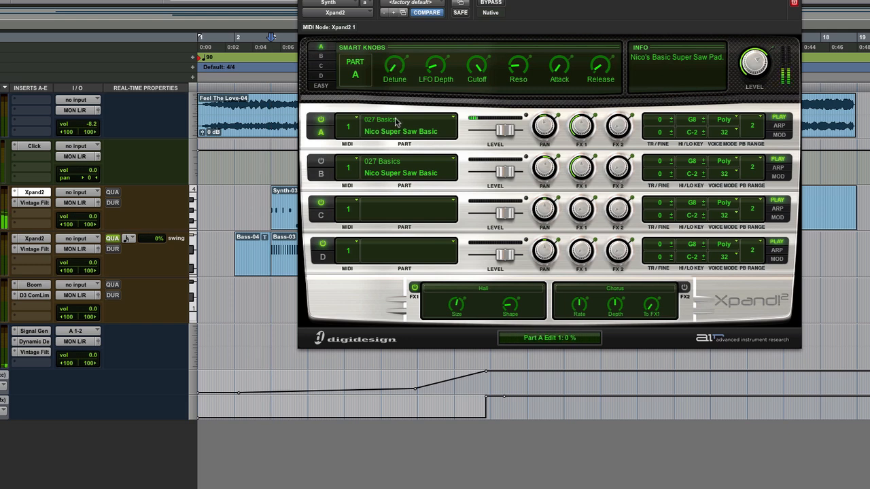
drag(395, 78, 397, 42)
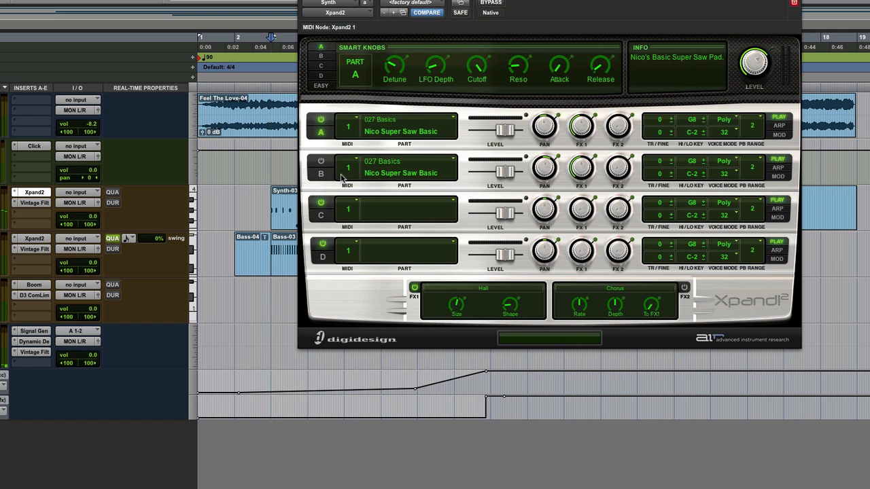
Turn on Part B and compare the layered sound with the FX1 Hall reverb off and on.
click(322, 159)
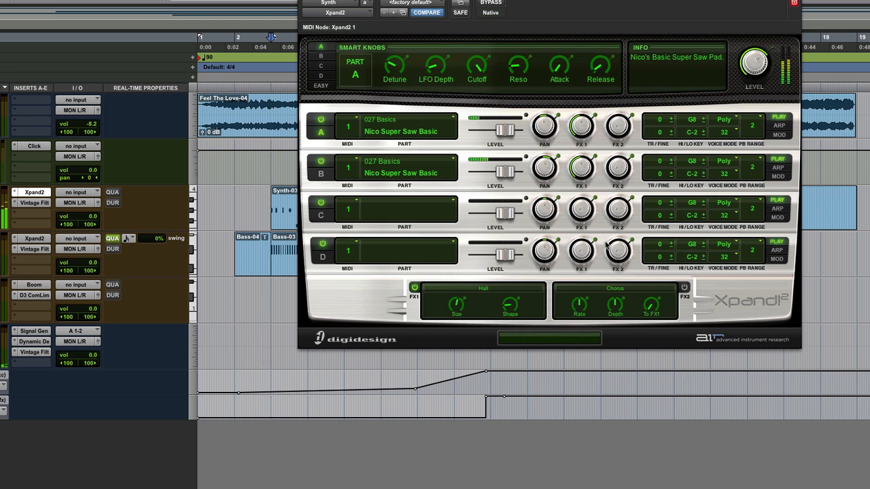
click(414, 288)
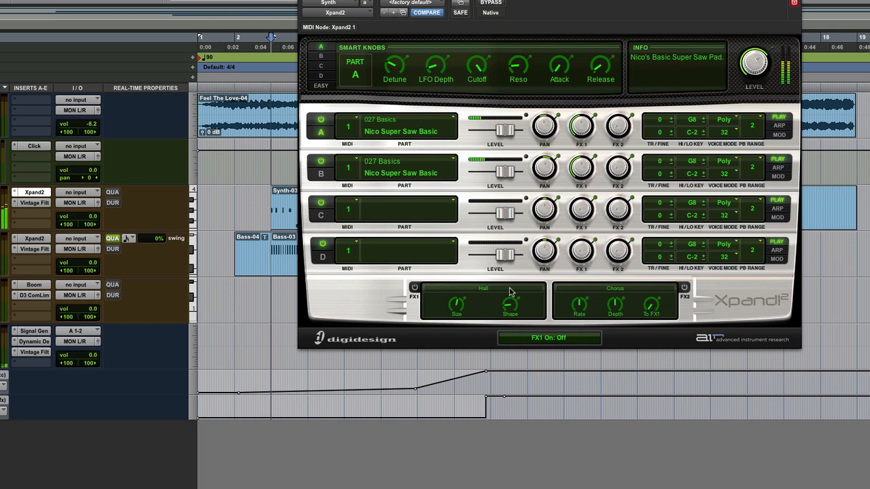
click(415, 288)
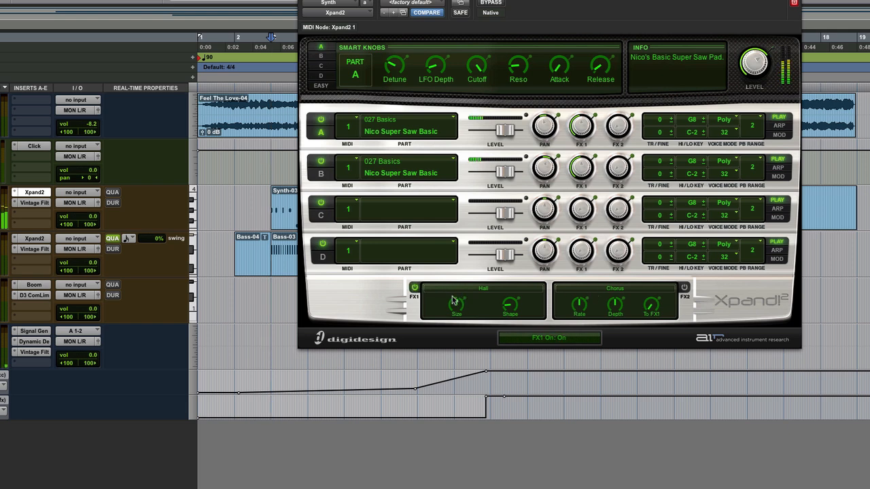
Set Part A's Release to 0% while the FX1 Hall reverb is off, and turn the reverb back on.
click(414, 287)
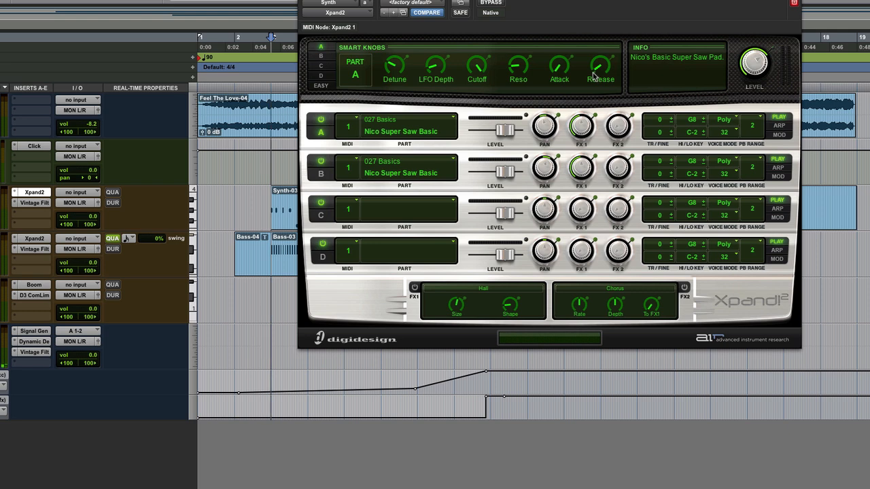
drag(593, 76, 595, 117)
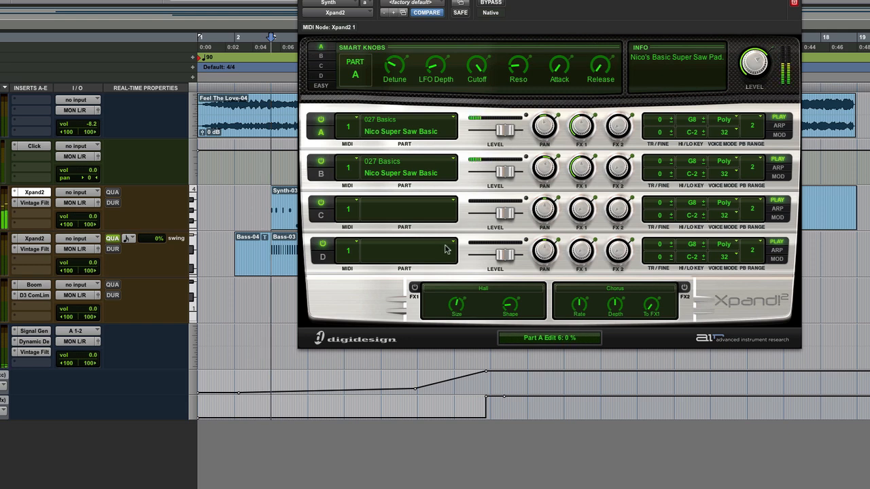
click(415, 288)
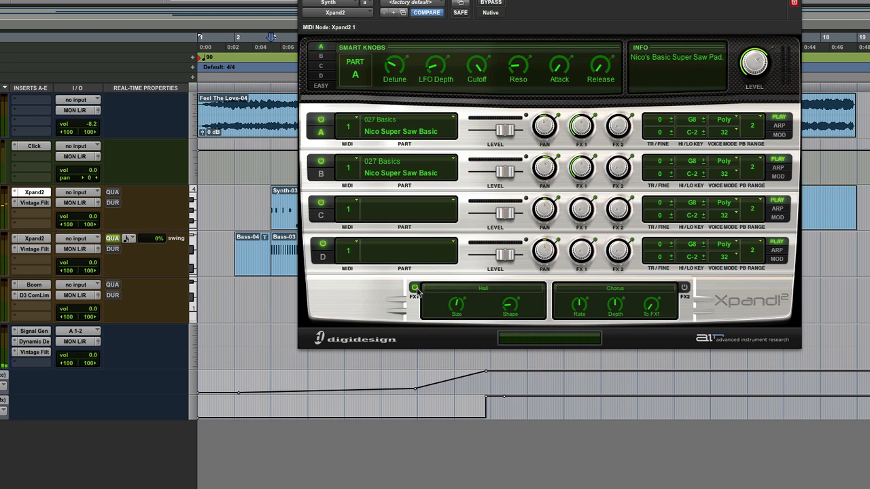
Compare the smart knob settings of Part A and Part B, leaving Part B's knobs displayed.
click(320, 56)
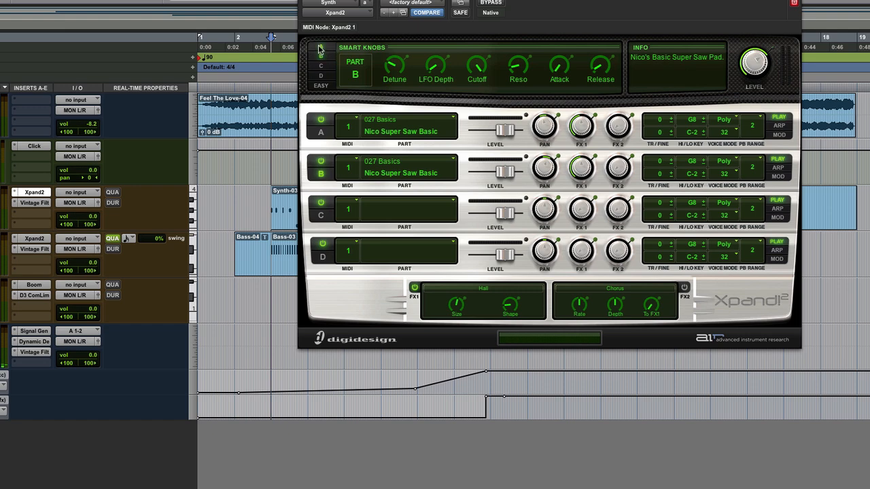
click(320, 49)
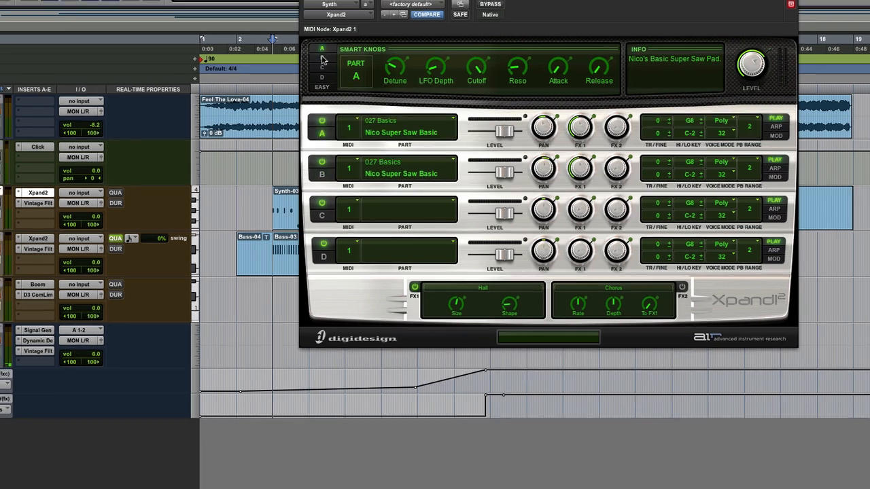
click(323, 59)
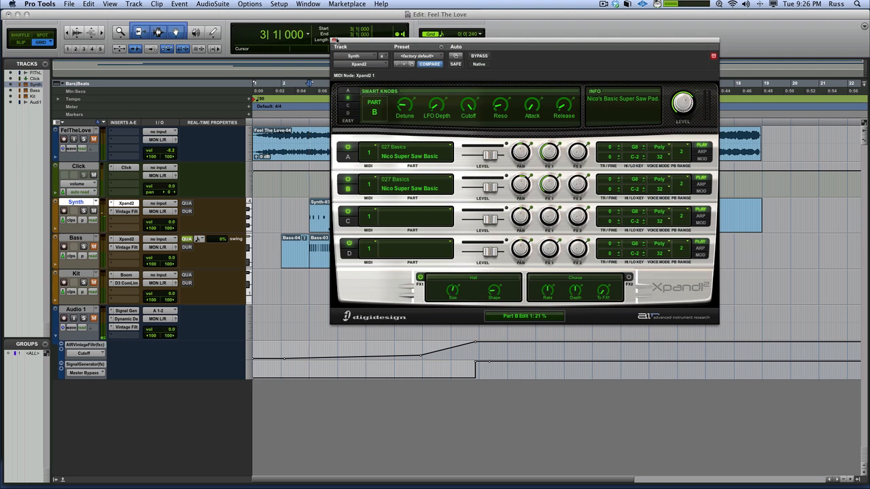
Play the session from bar 3 with the Synth track's Vintage Filter bypassed, and close the Xpand2 window.
drag(334, 40, 446, 38)
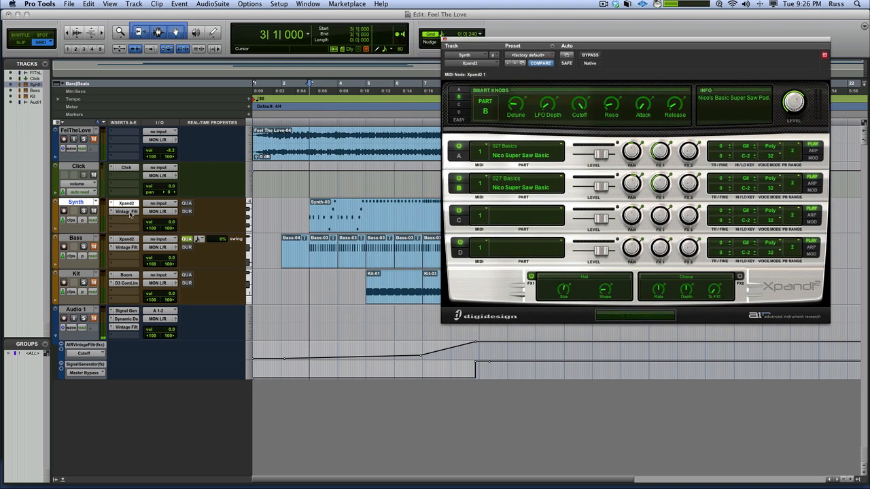
key(space)
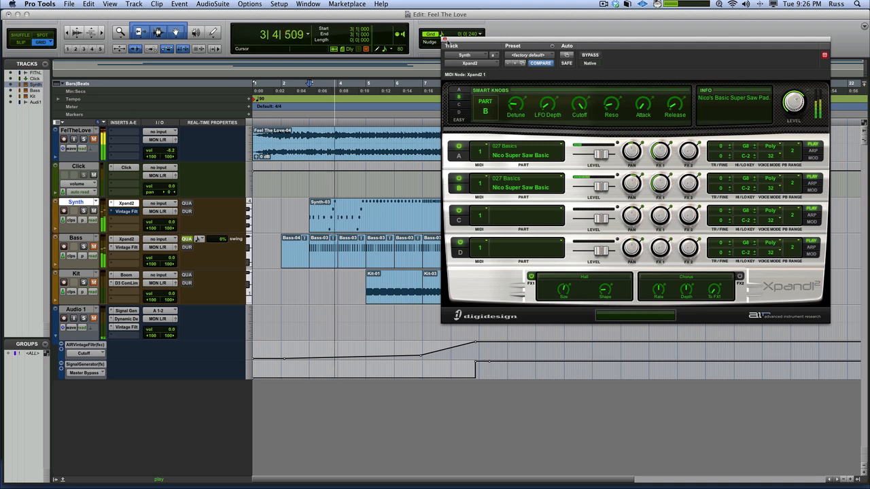
click(445, 39)
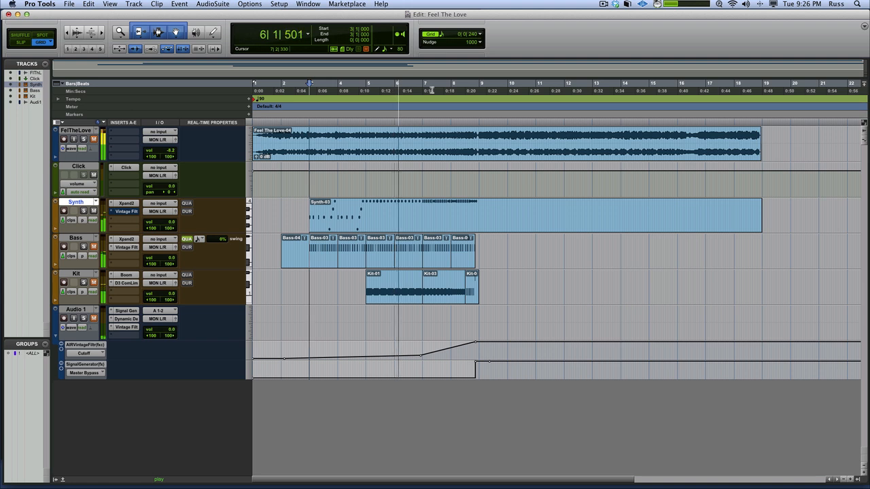
key(space)
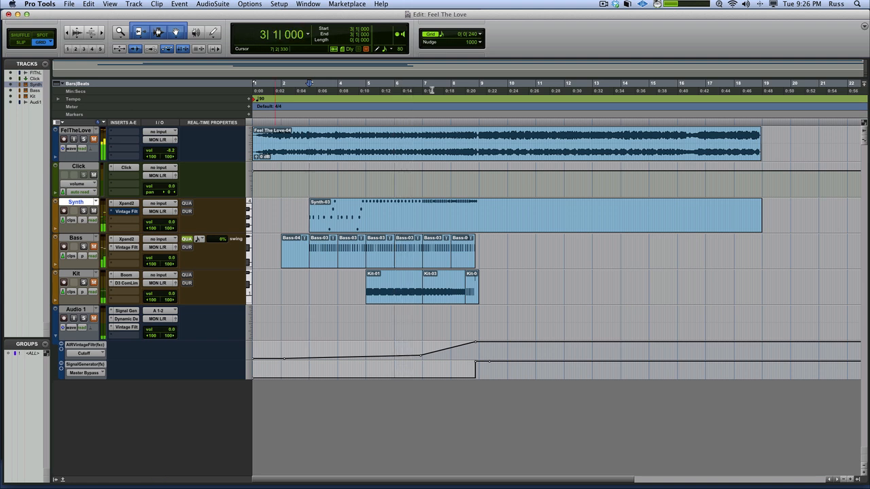
Open the Synth track's Vintage Filter, take it out of bypass and sweep its Cutoff down and back up to 20.0 kHz.
click(126, 212)
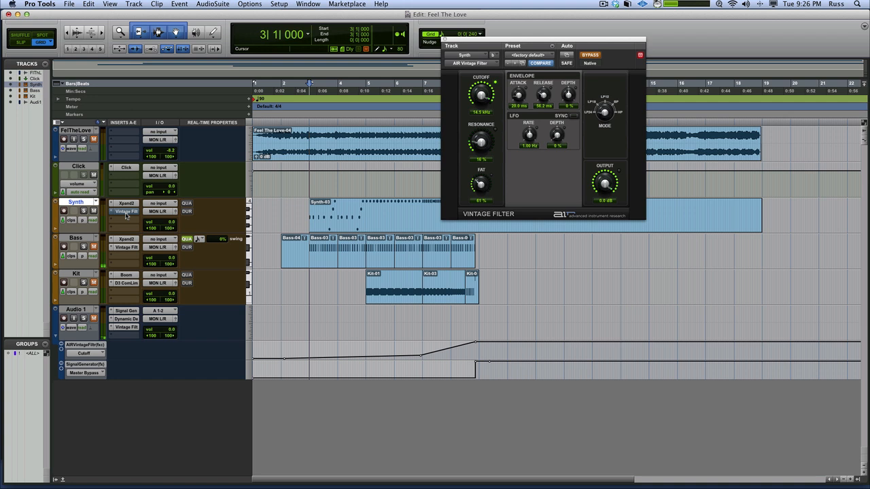
super+click(126, 214)
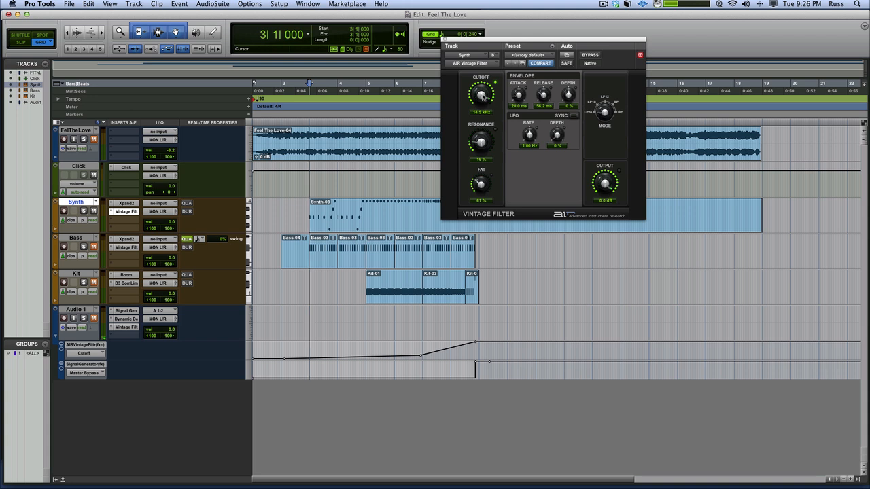
drag(482, 97, 481, 121)
drag(483, 163, 475, 124)
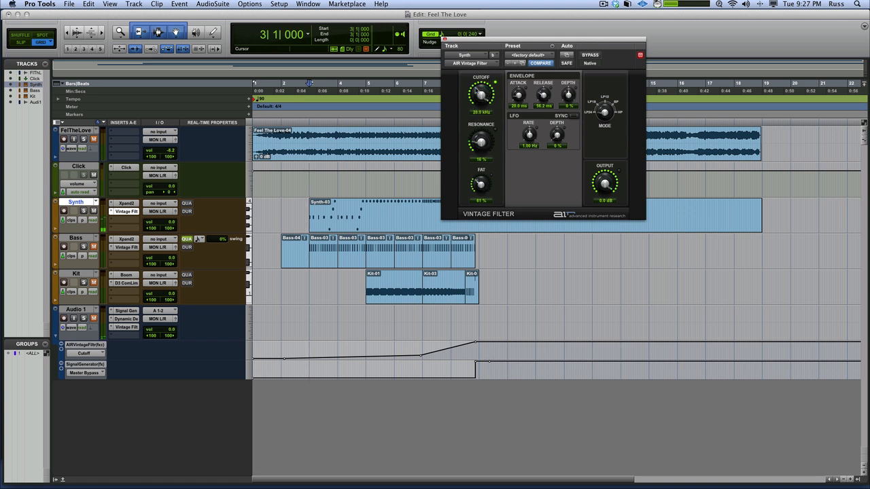
drag(481, 94, 478, 103)
Reveal the Synth track's automation lanes and play from 4|4|720 to examine the filter Cutoff automation.
click(57, 230)
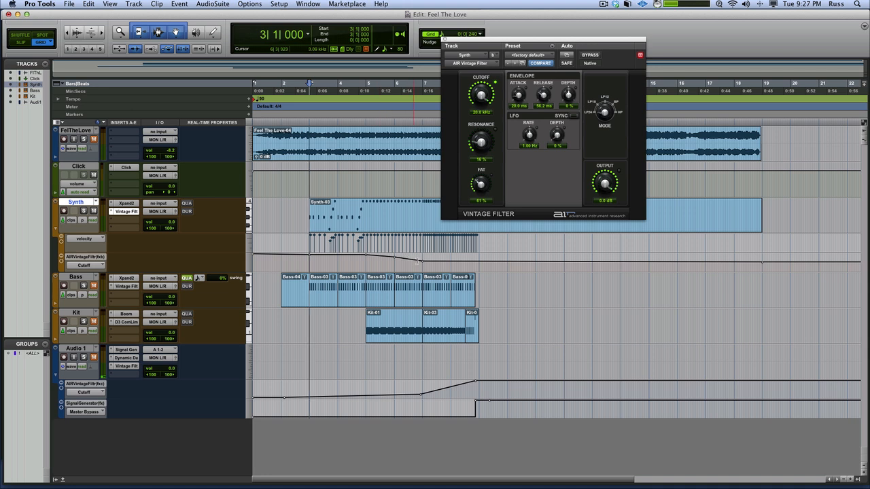
click(364, 255)
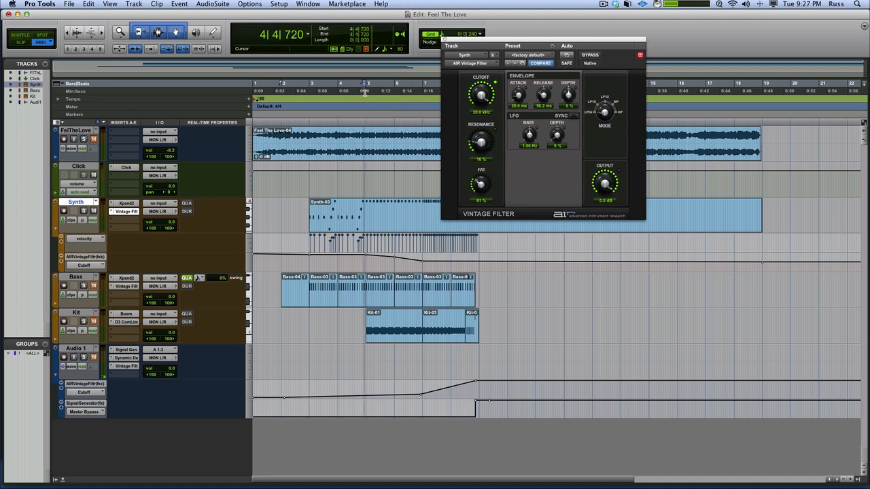
key(space)
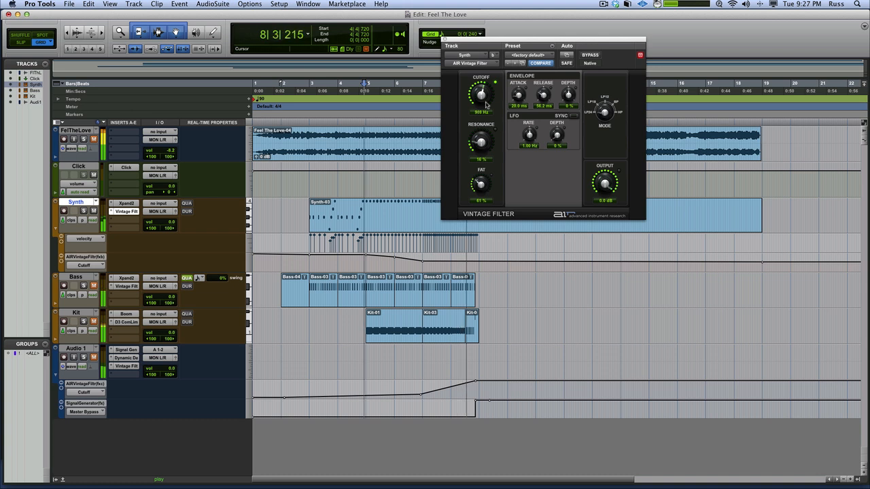
key(space)
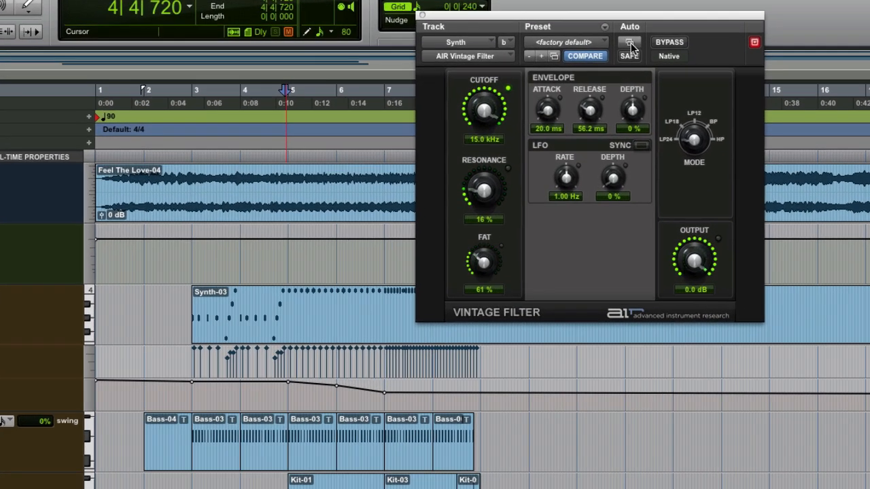
Review which Vintage Filter parameters are enabled for automation on the Synth track, select Cutoff in that list, and close the dialog.
click(566, 55)
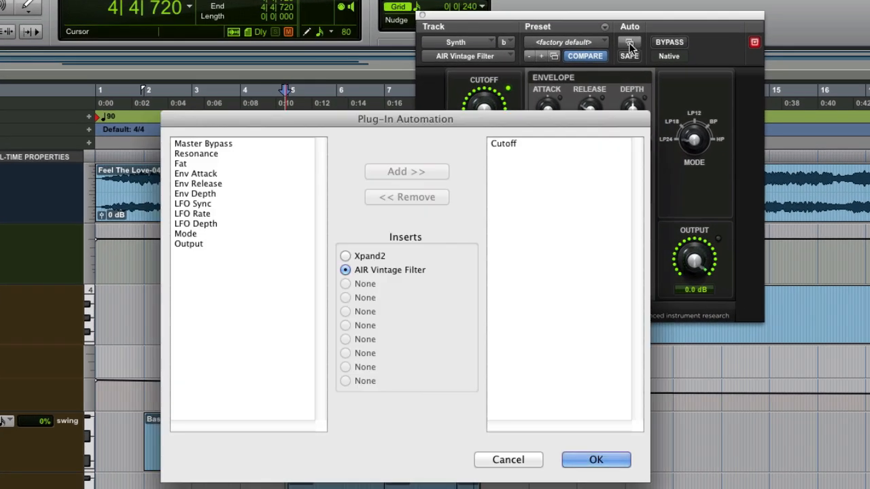
click(506, 462)
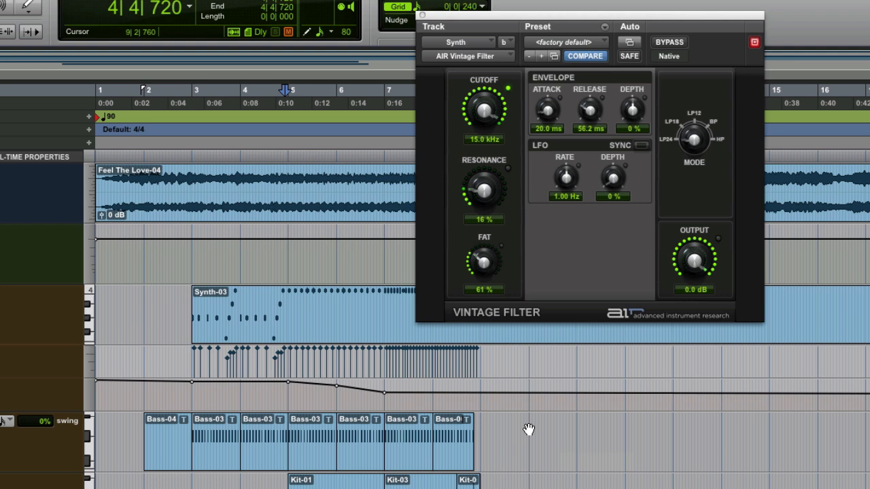
click(631, 43)
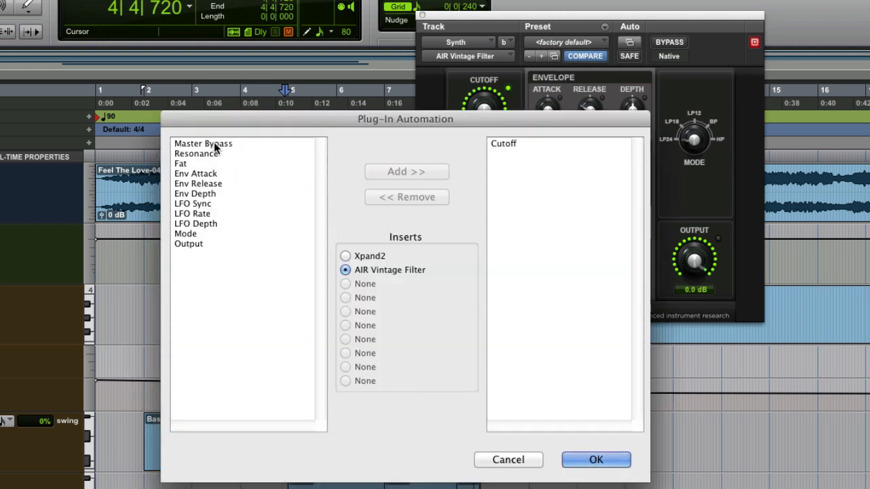
click(505, 146)
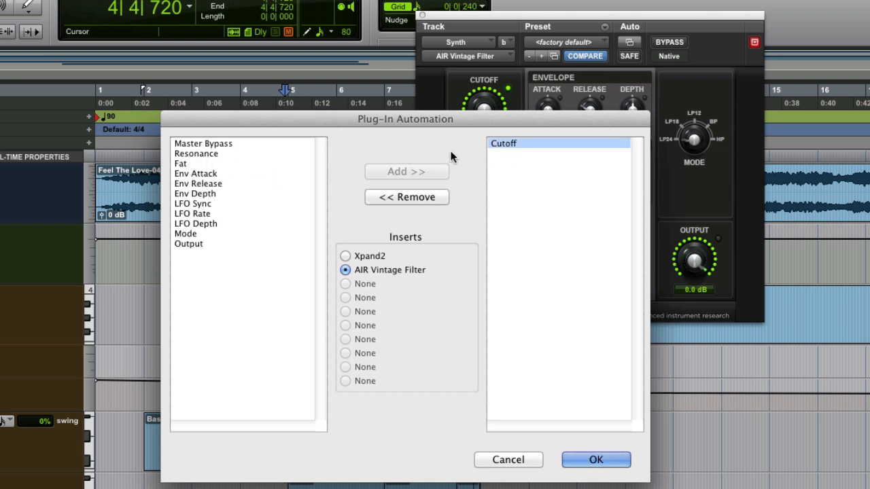
click(582, 459)
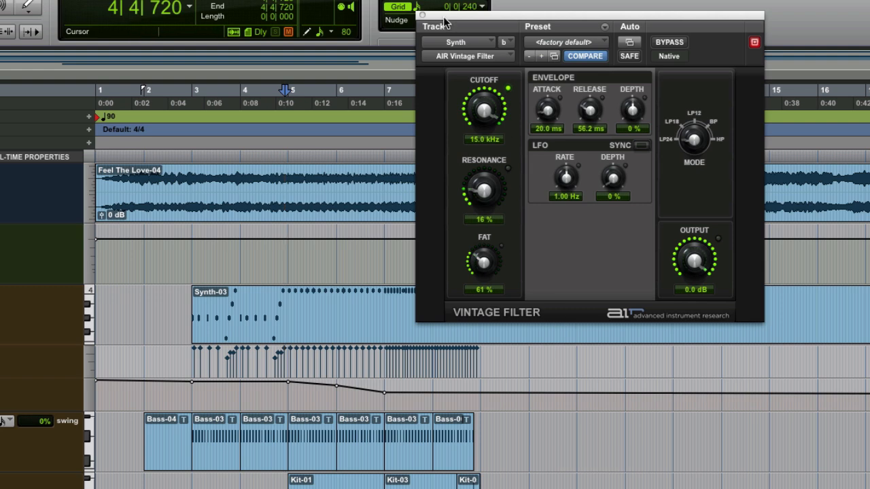
Enlarge the Synth track's automation lanes and add a Vintage Filter Cutoff breakpoint at bar 9, level with the one at bar 7.
drag(445, 22, 638, 49)
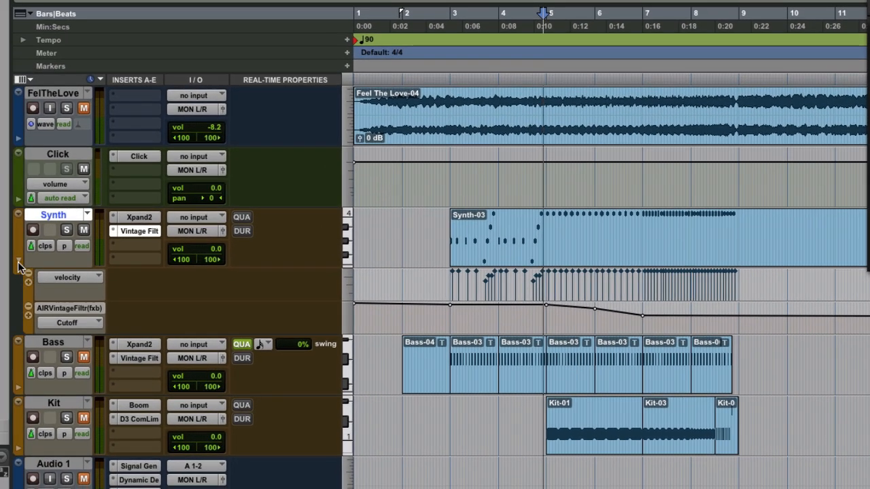
click(18, 262)
click(18, 265)
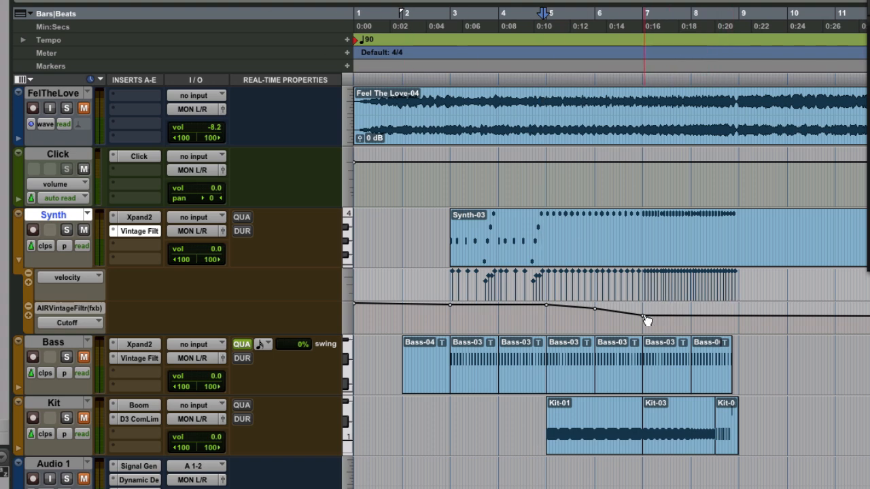
drag(337, 333, 337, 479)
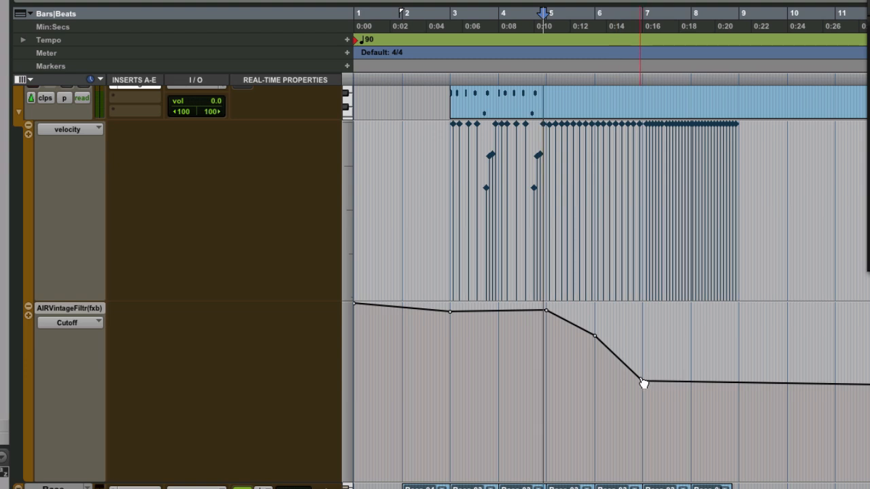
mouse_move(643, 381)
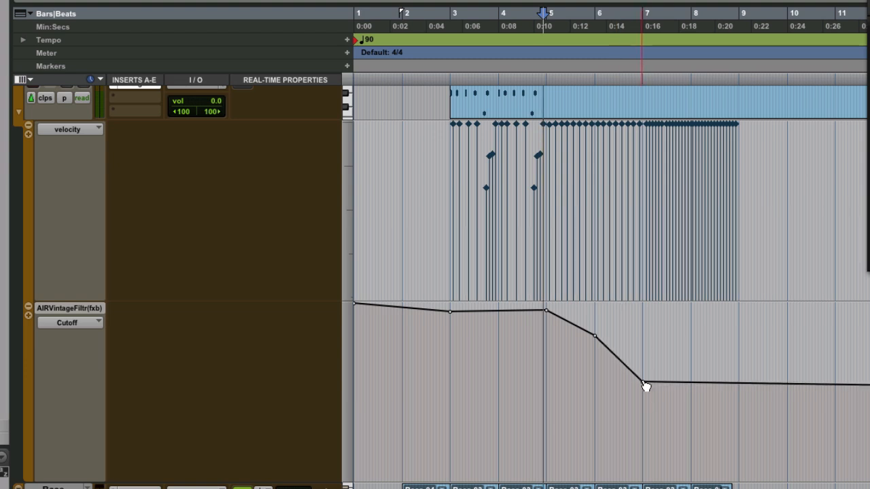
click(740, 385)
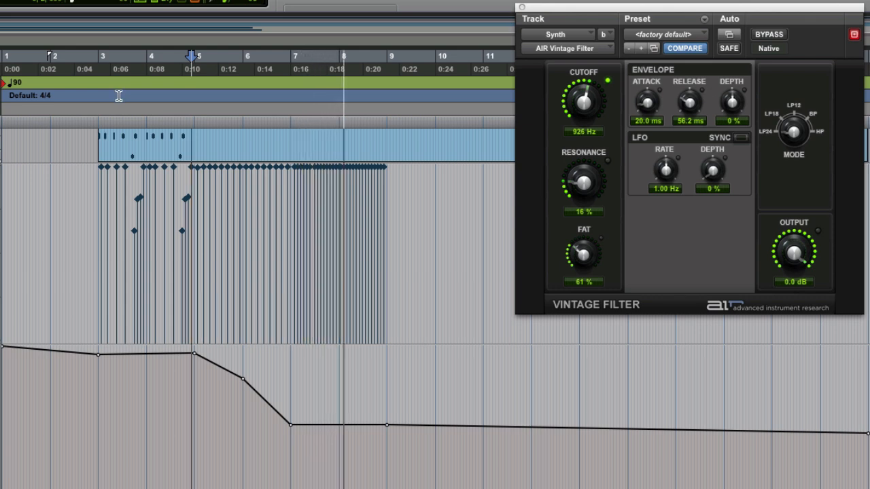
Play the build-up from 4|4|720 with the Kit audible and Bass muted, and play it again with the Bass track unmuted.
key(space)
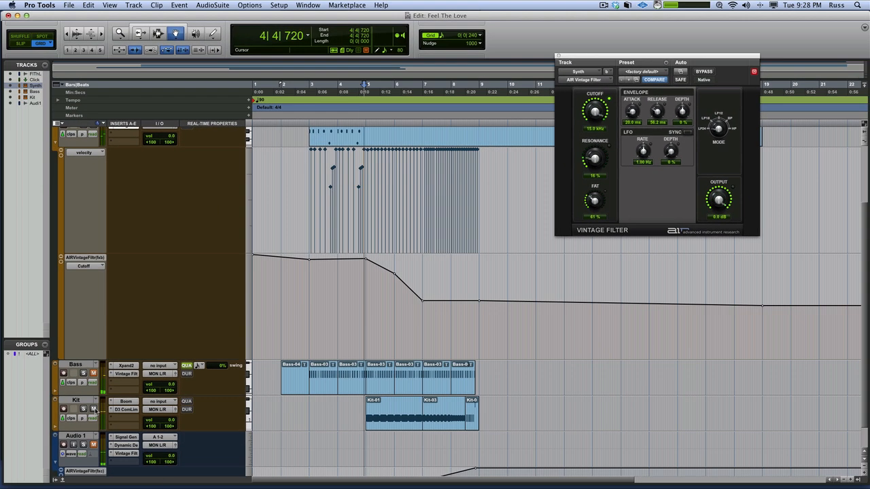
key(space)
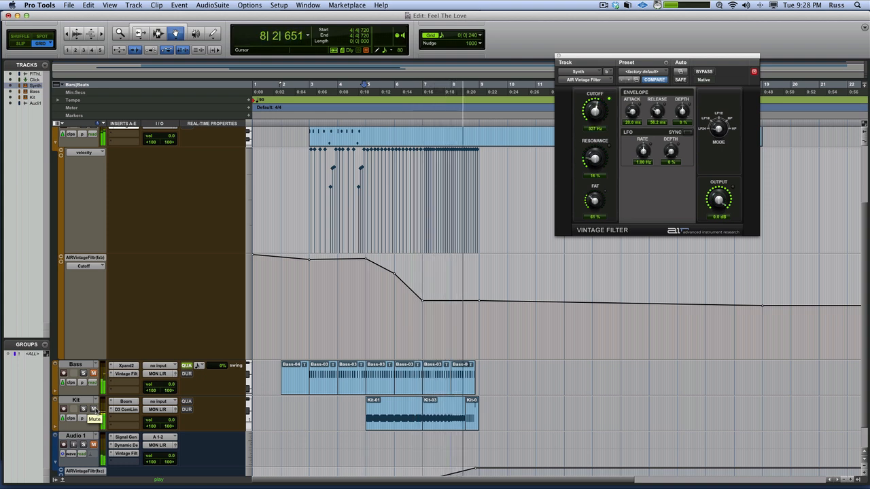
key(space)
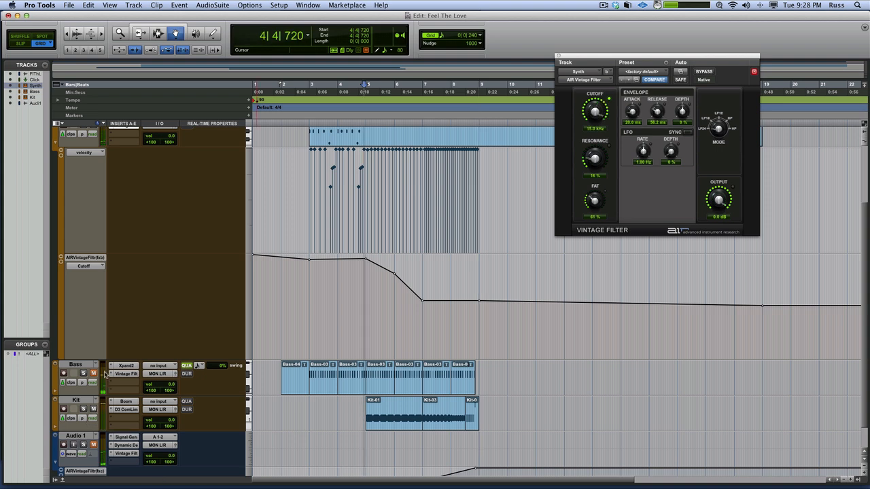
key(space)
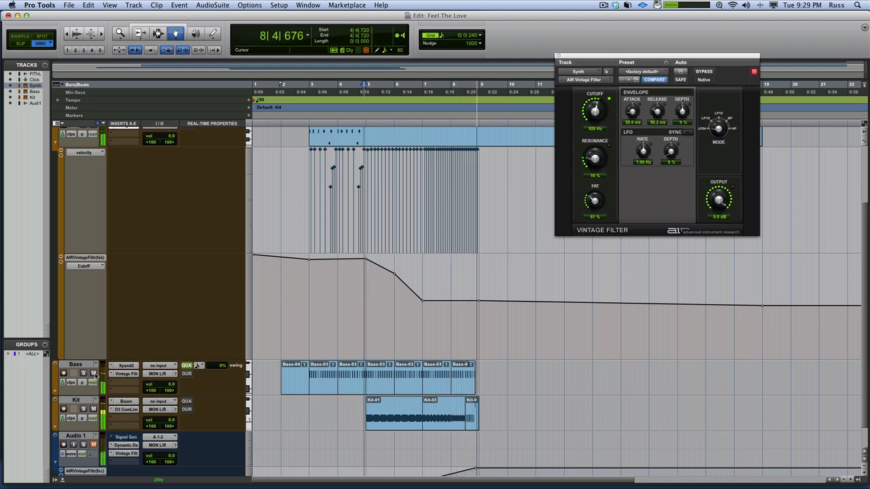
key(space)
Reduce the track heights to fit all tracks on screen, and set Audio 1's Signal Generator to White Noise.
scroll(100, 374, down, 2)
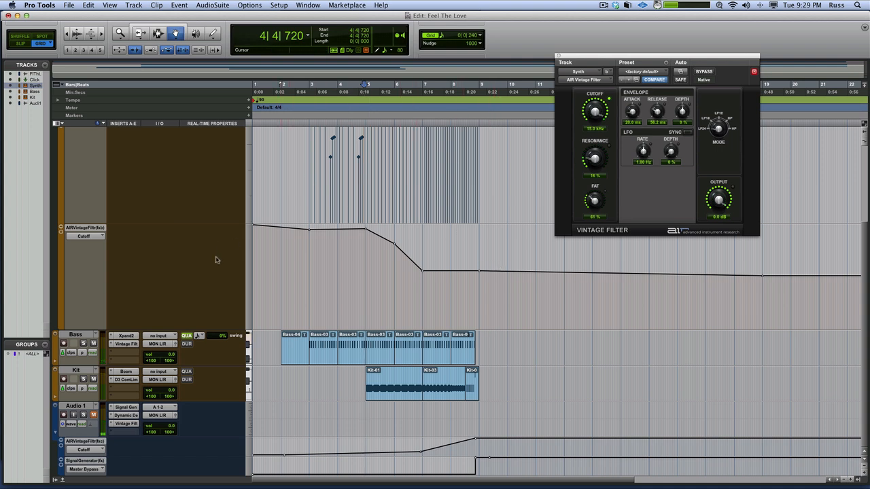
key(ctrl+alt+super+Down)
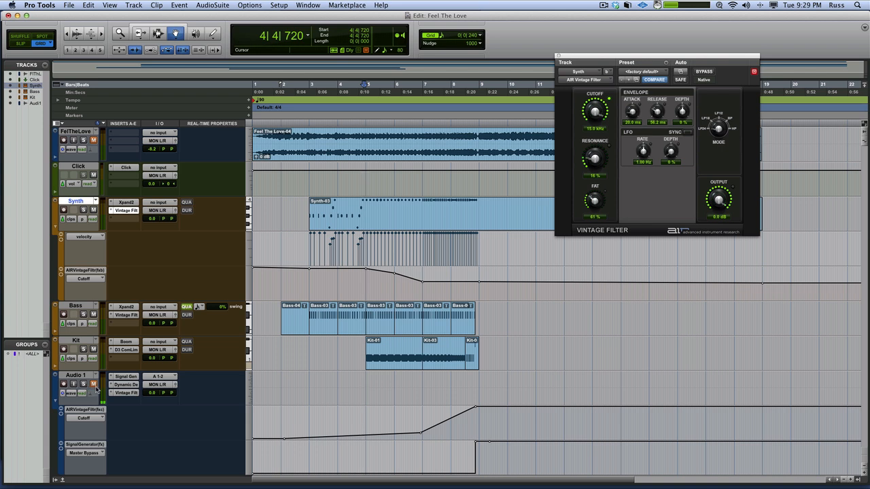
click(126, 377)
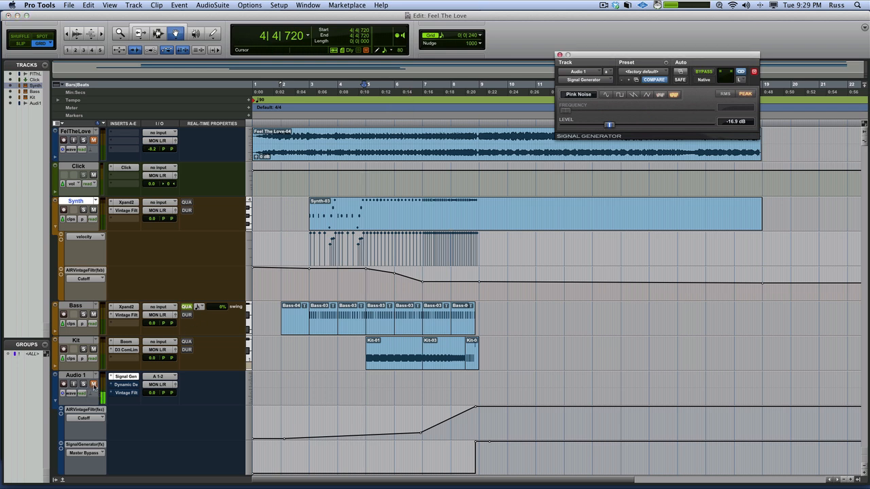
click(659, 96)
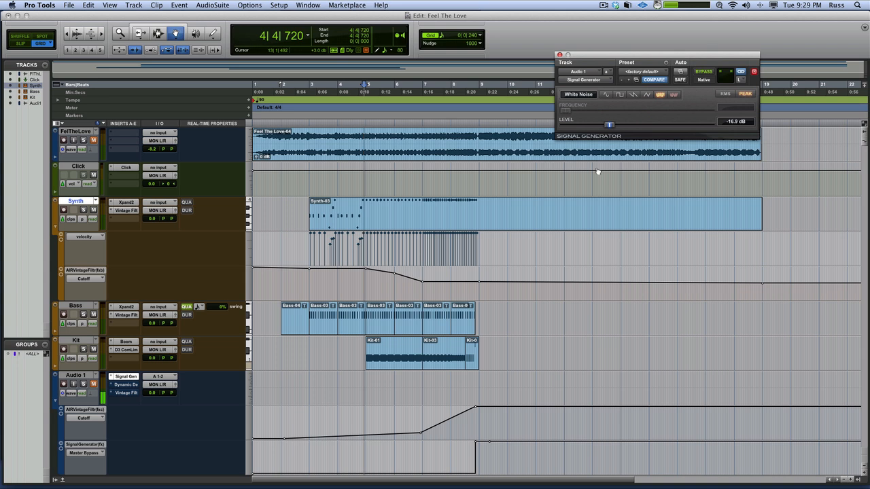
Take Audio 1's Dynamic Delay and Vintage Filter out of bypass, and bring back its Signal Generator window.
click(126, 385)
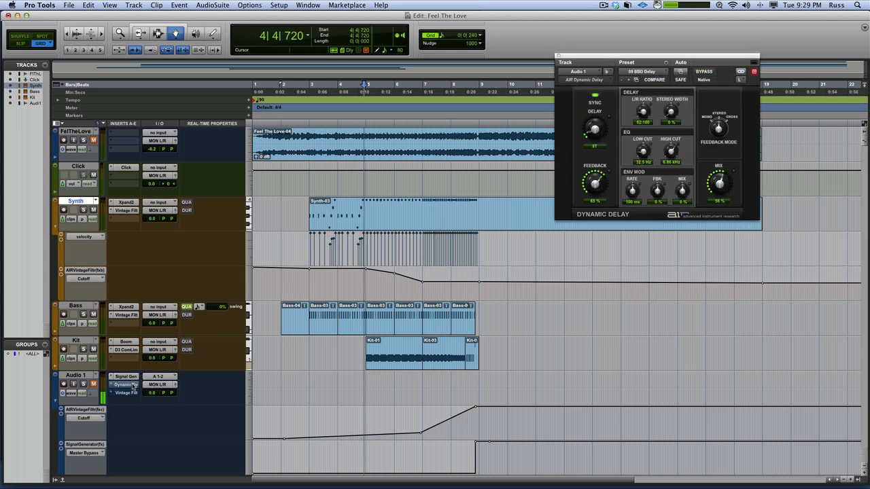
super+click(129, 385)
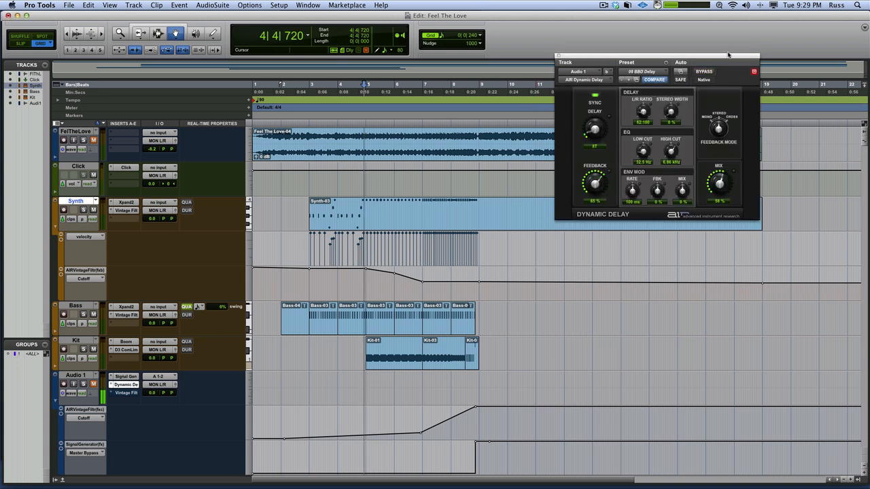
click(706, 72)
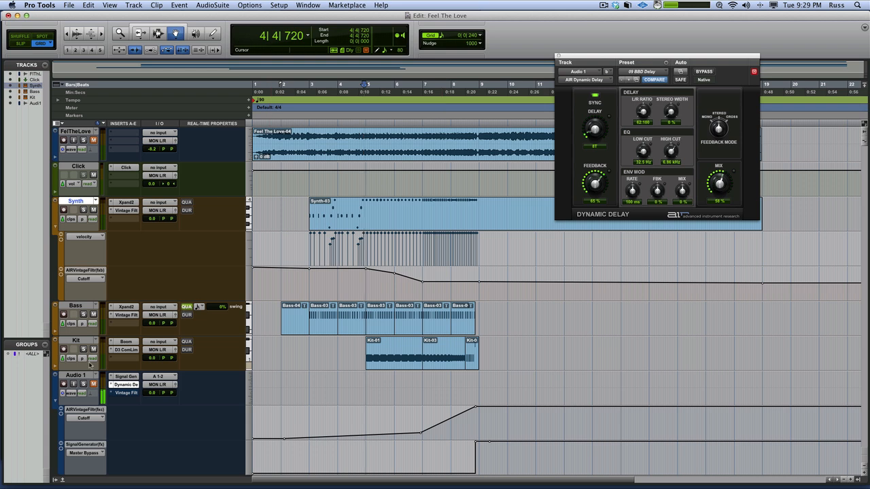
click(126, 377)
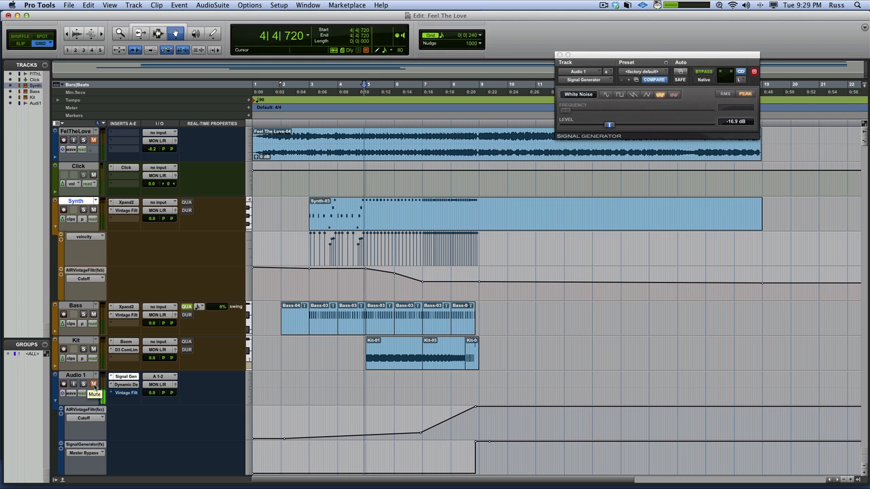
click(94, 385)
ctrl+super+click(127, 393)
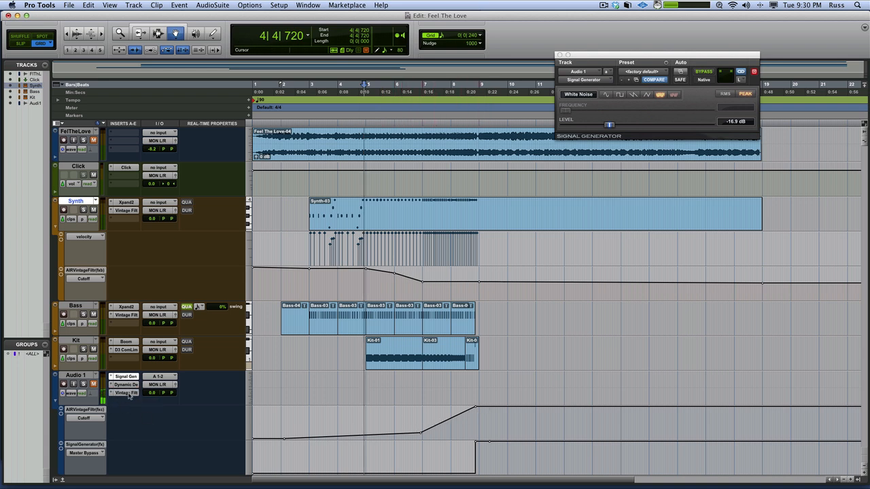
Place the playback position at points between bar 6 and 9|1|000 to examine Audio 1's filter Cutoff and Signal Generator bypass automation.
click(435, 411)
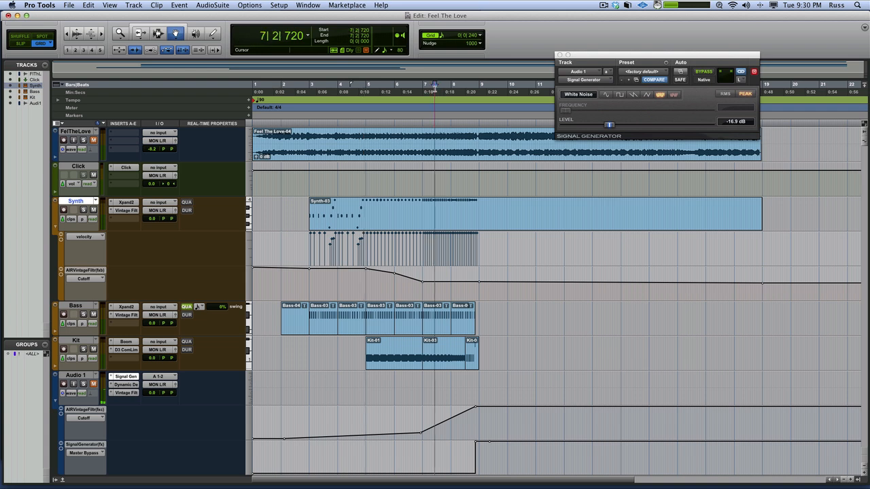
drag(439, 90, 481, 91)
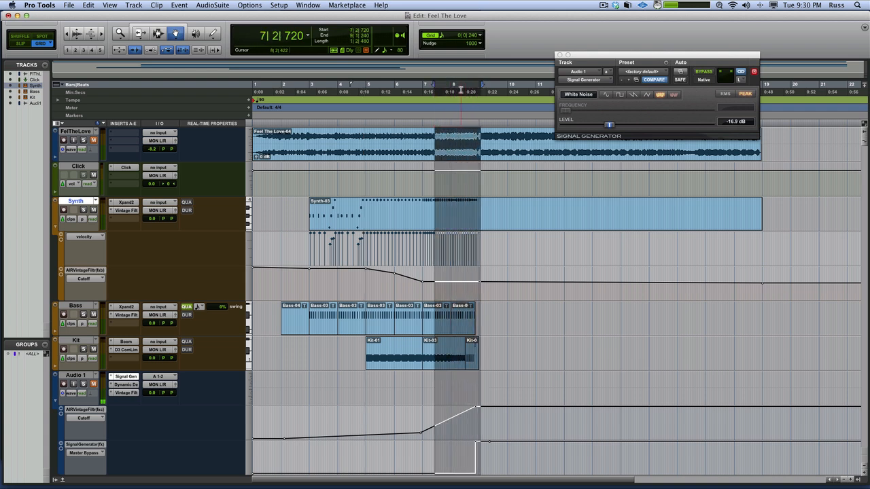
click(461, 90)
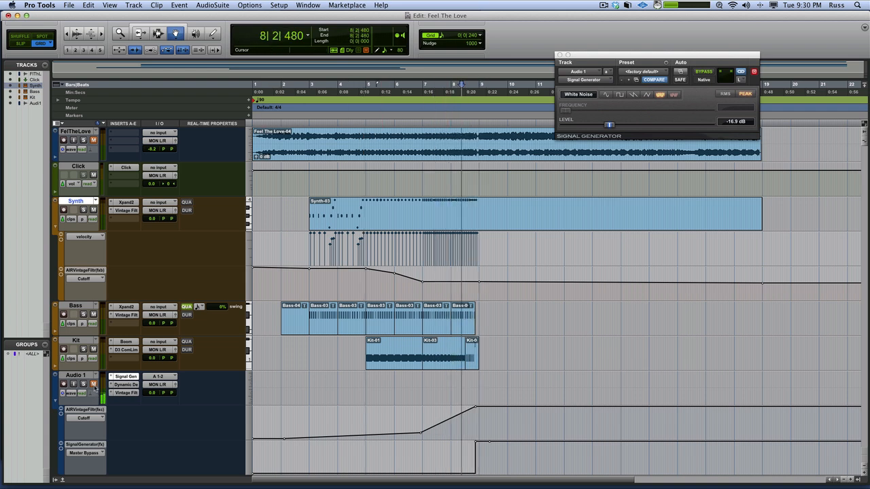
click(433, 92)
click(407, 92)
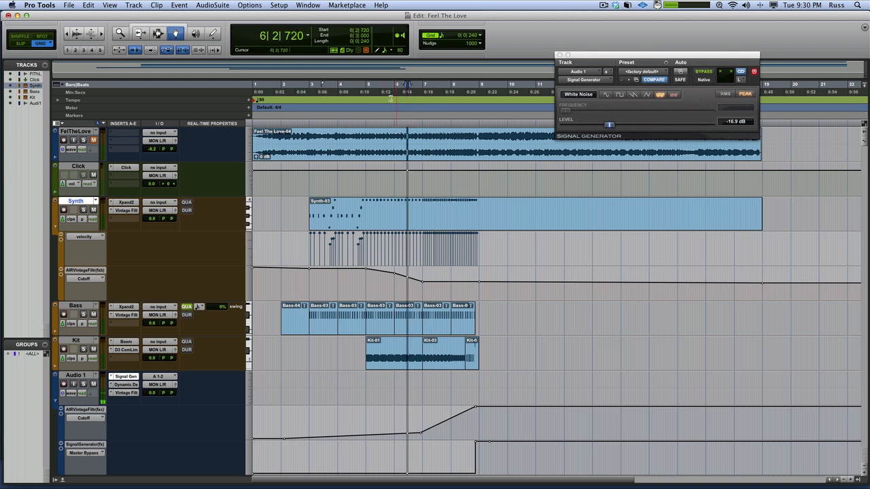
click(383, 95)
click(424, 96)
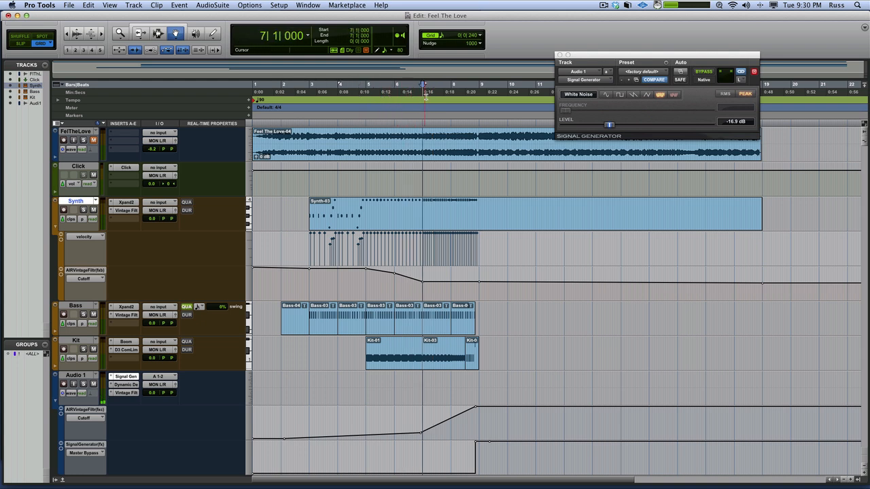
click(438, 95)
click(453, 95)
click(467, 95)
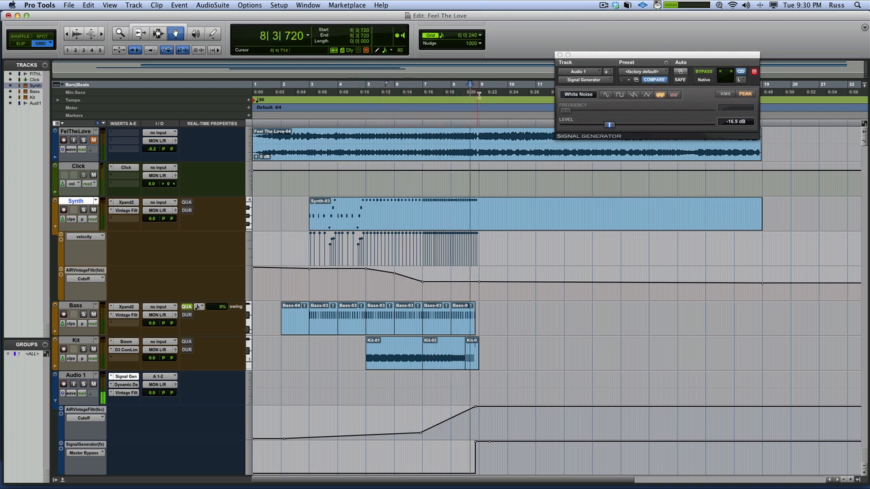
click(480, 94)
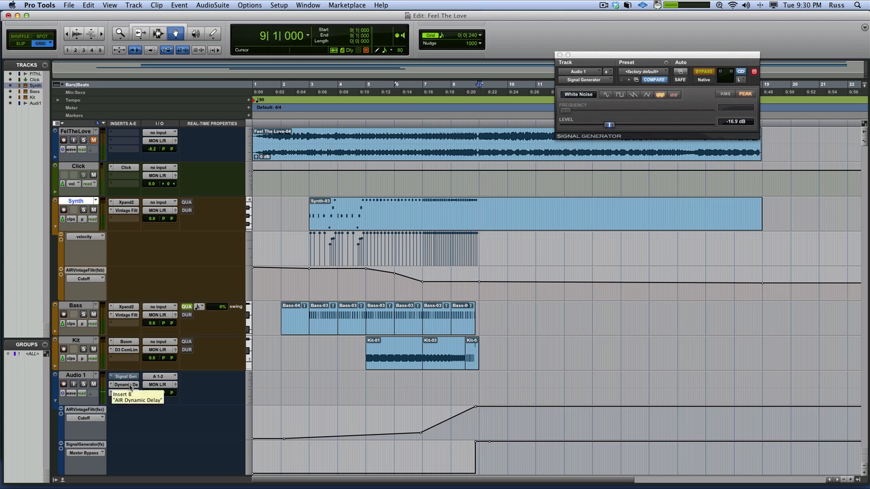
Move the playback position to 3|3|480, review the Signal Generator's automated parameters, and close the Plug-In Automation dialog.
click(326, 94)
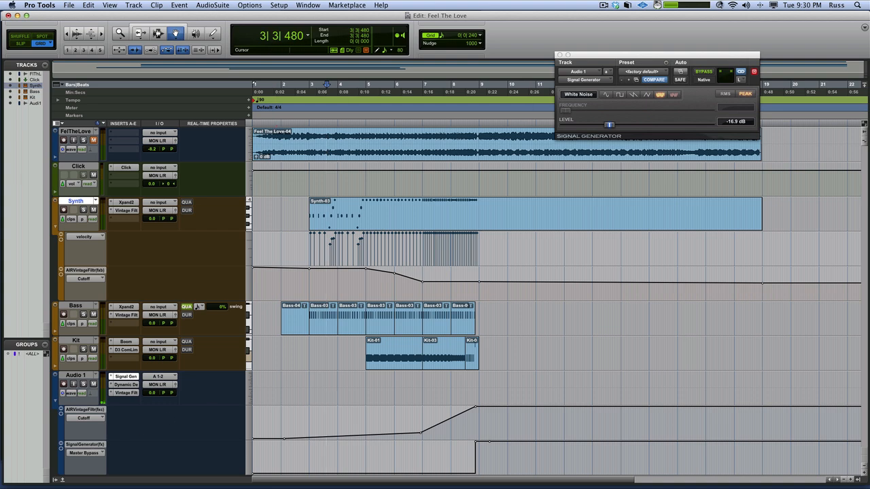
click(680, 73)
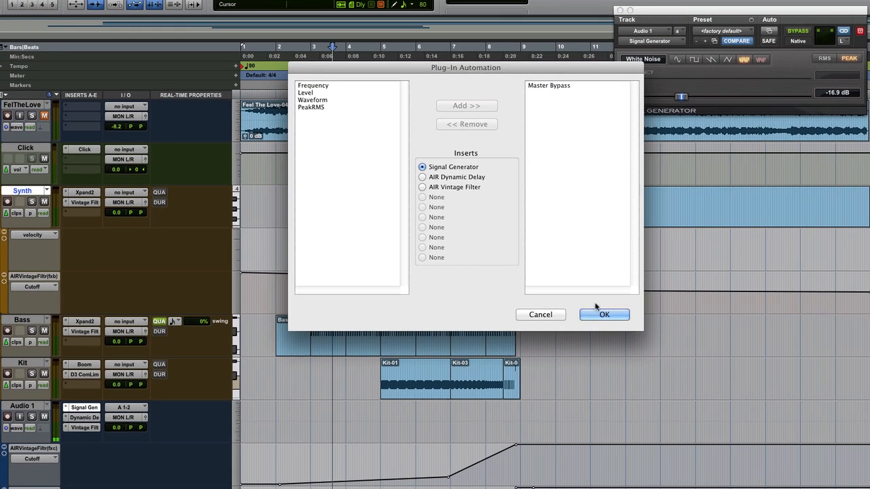
click(547, 301)
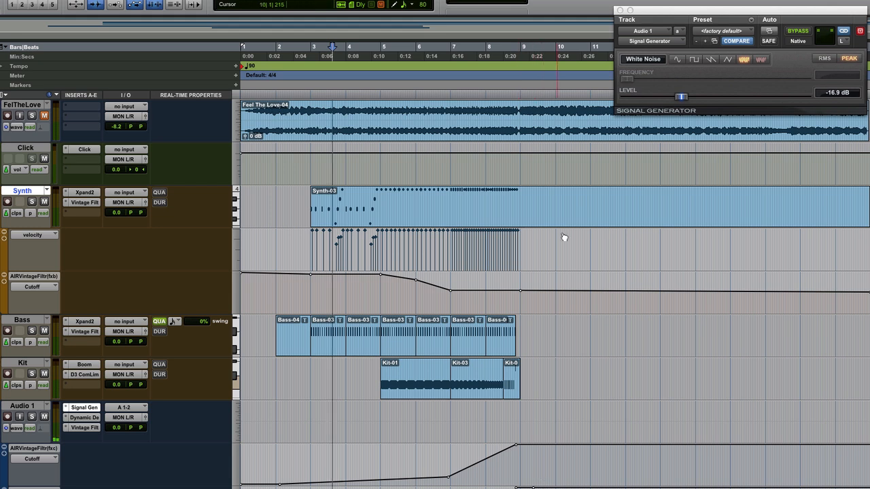
Move the playback position between bar 6 and bar 10 to compare the Signal Generator's automated bypass before and after the drop.
click(556, 59)
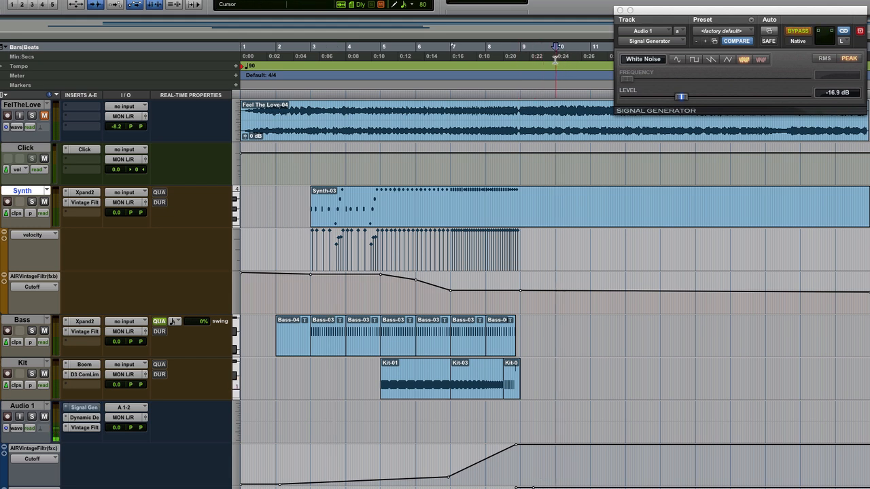
click(421, 57)
click(437, 58)
click(573, 57)
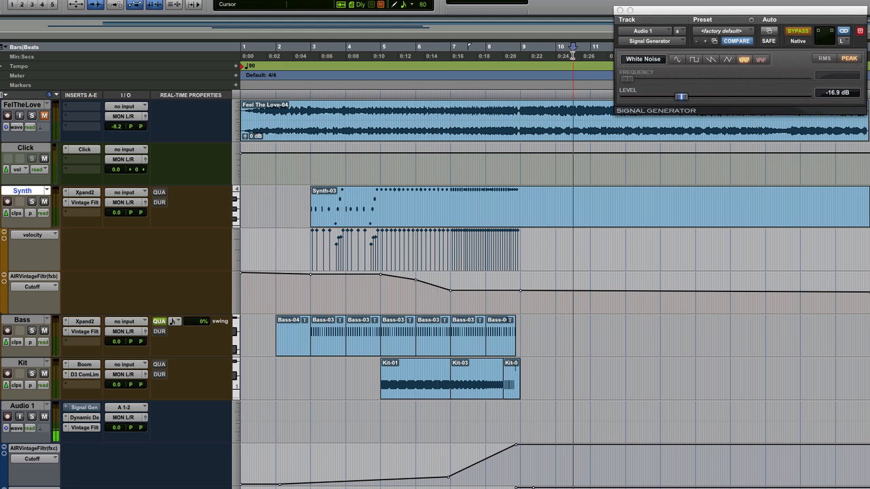
Compare playback from just before bar 7 through the drop with Audio 1 muted and unmuted, leaving the track unmuted.
click(379, 53)
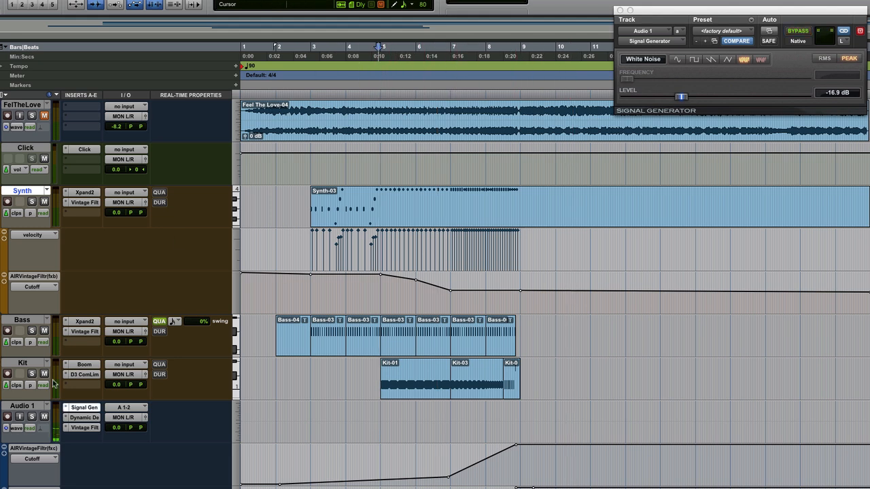
click(44, 418)
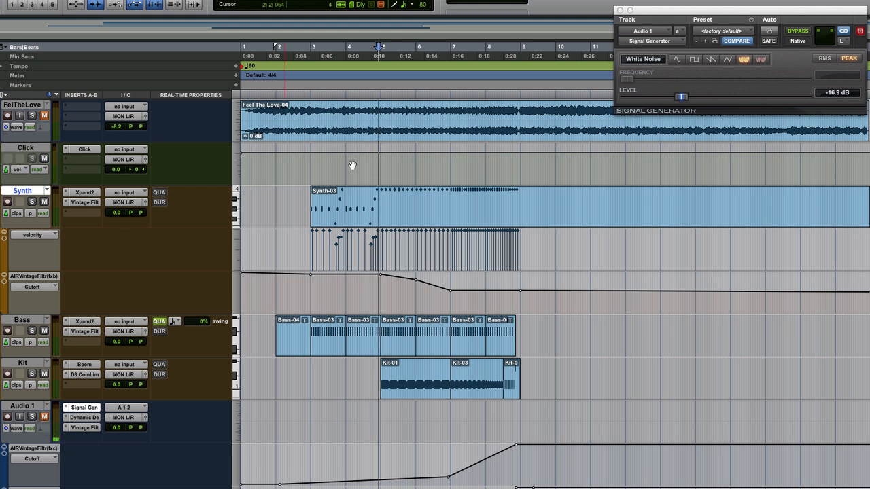
click(446, 55)
key(space)
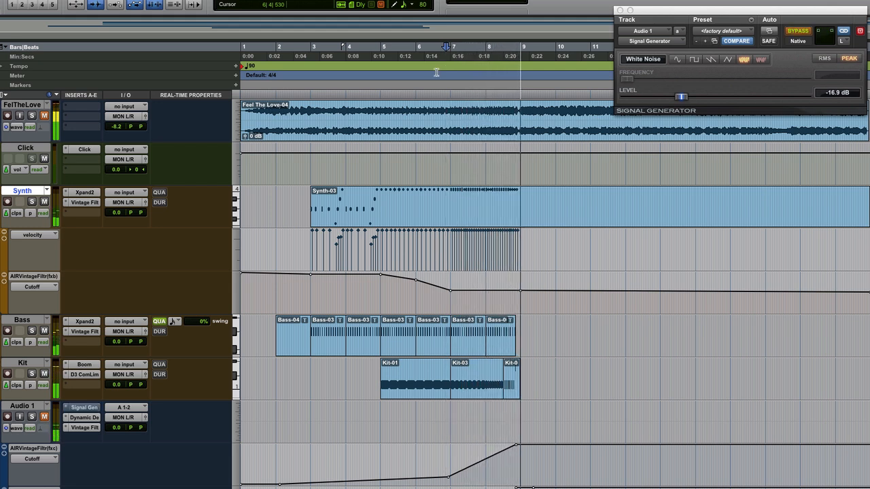
click(44, 418)
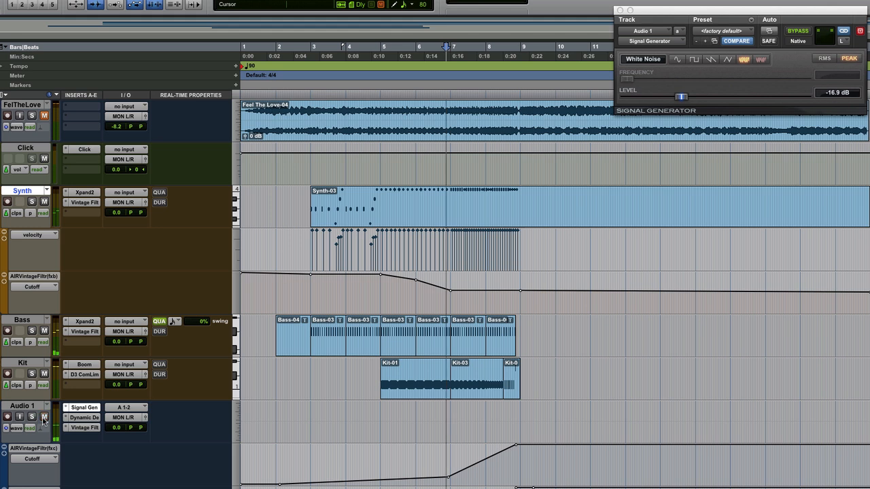
key(space)
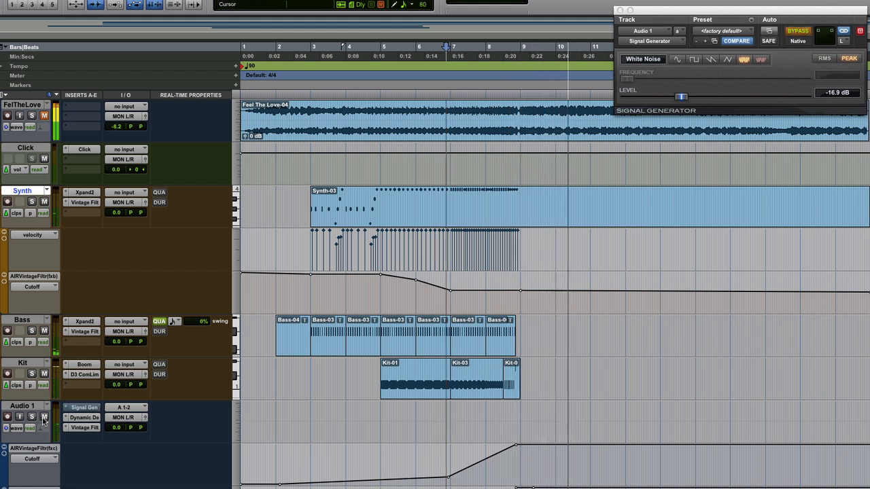
Play the full build-up from bar 3 past the drop, close the Signal Generator window, and stop playback.
click(275, 54)
click(310, 52)
key(space)
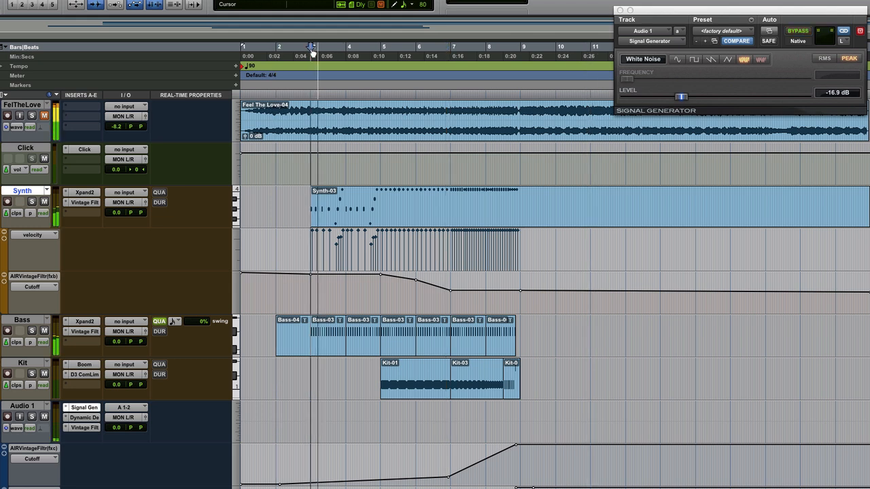
click(619, 10)
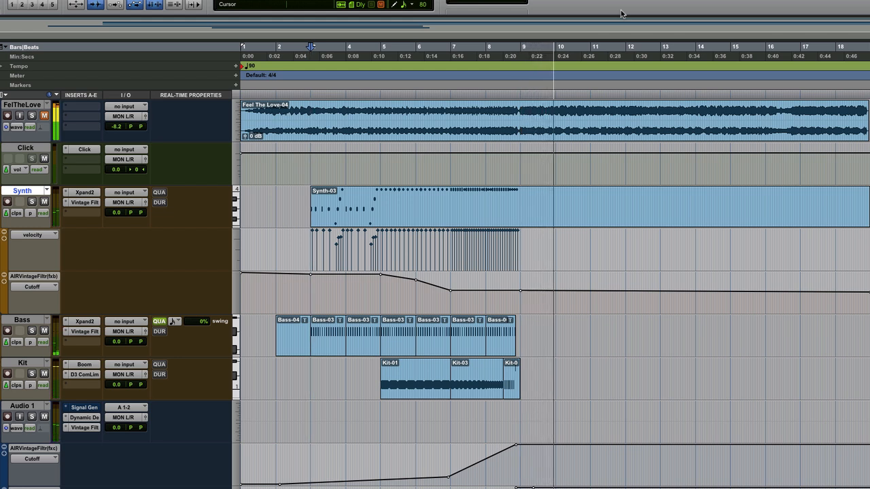
key(space)
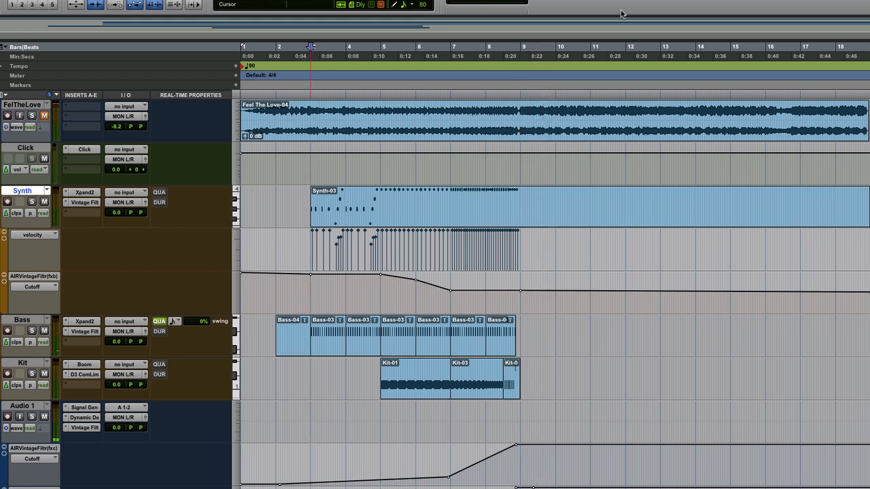